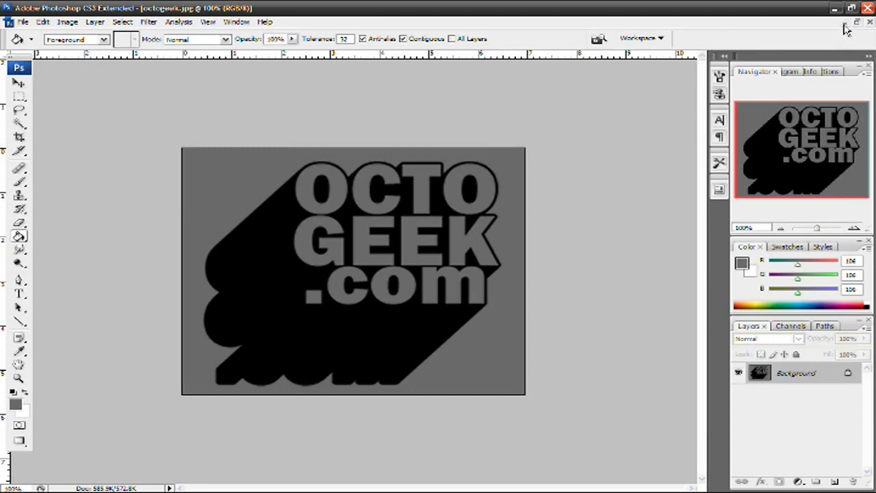
# Create a new 500 x 400 pixel document at 72 pixels/inch with white background, named "octogeek.com 3d text".
pyautogui.click(10, 22)
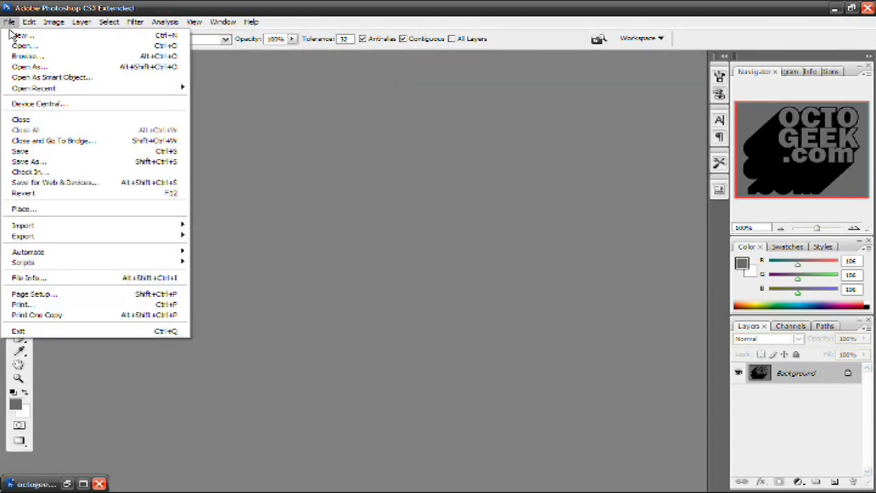
pyautogui.click(15, 35)
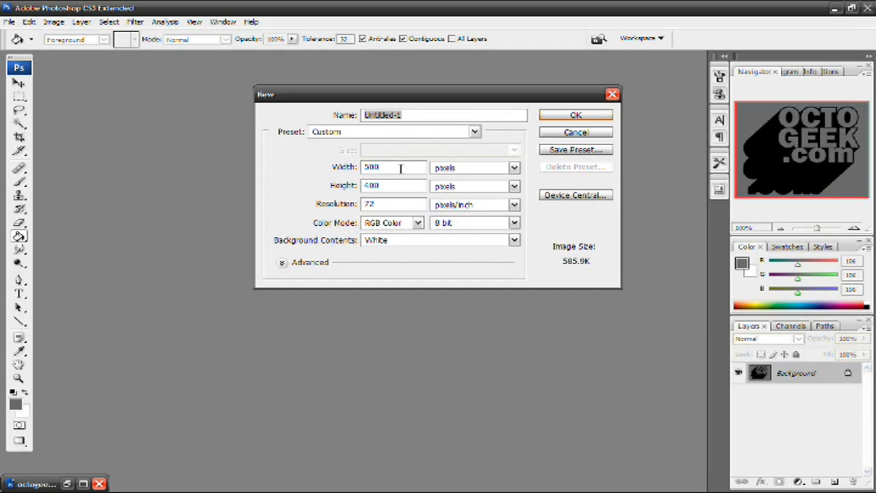
pyautogui.click(396, 167)
pyautogui.doubleClick(392, 185)
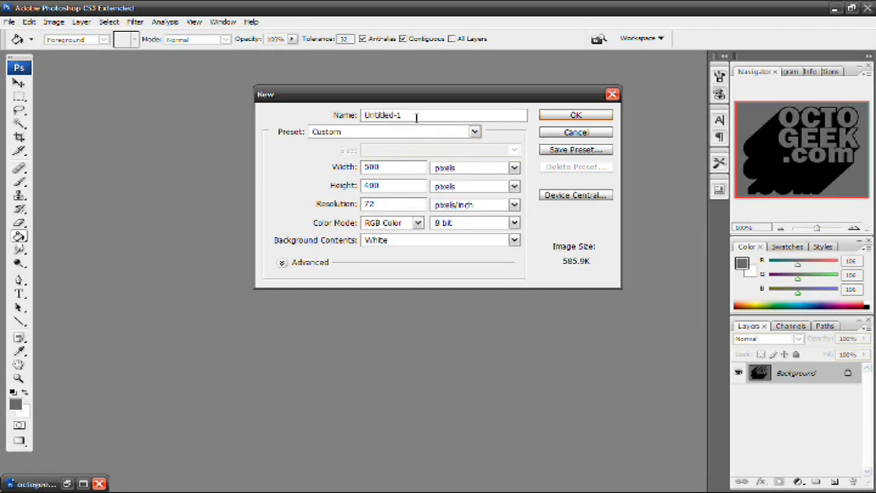
pyautogui.moveTo(417, 117); pyautogui.dragTo(354, 123)
pyautogui.write('octogeek.com 3d te')
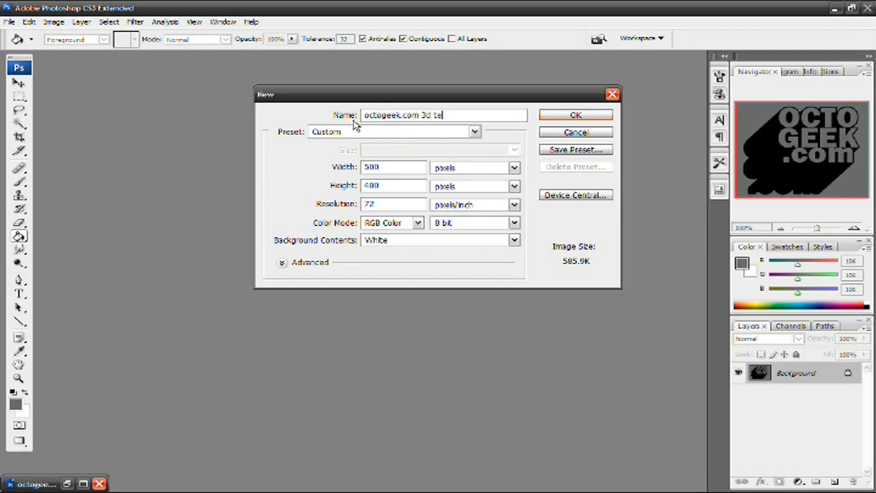
pyautogui.write('xt')
pyautogui.click(574, 116)
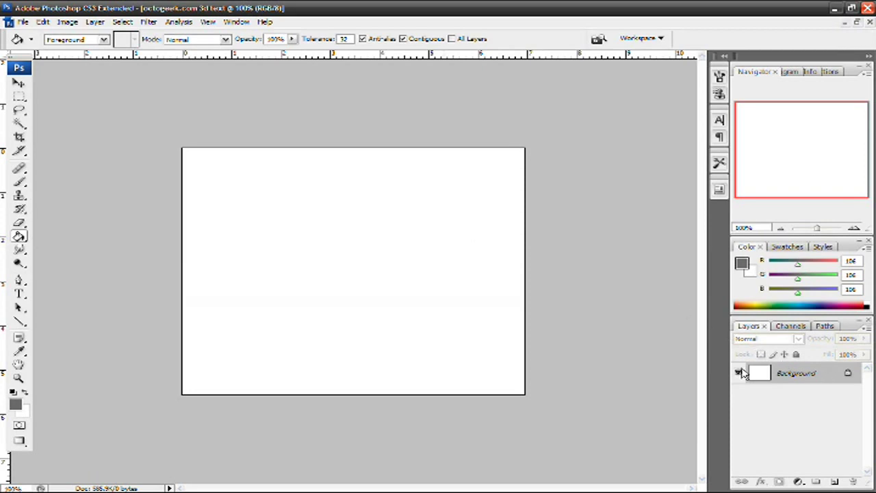
# Convert the locked background into a regular layer named "Background".
pyautogui.doubleClick(819, 378)
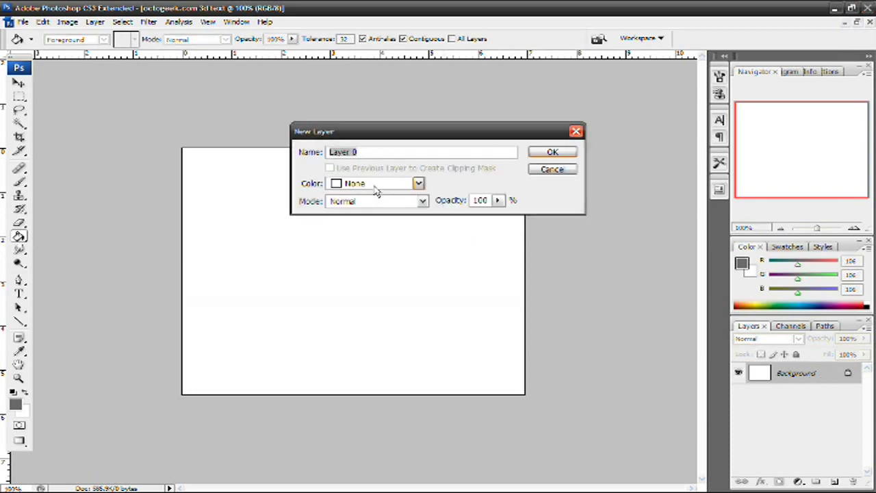
pyautogui.write('Backgrou')
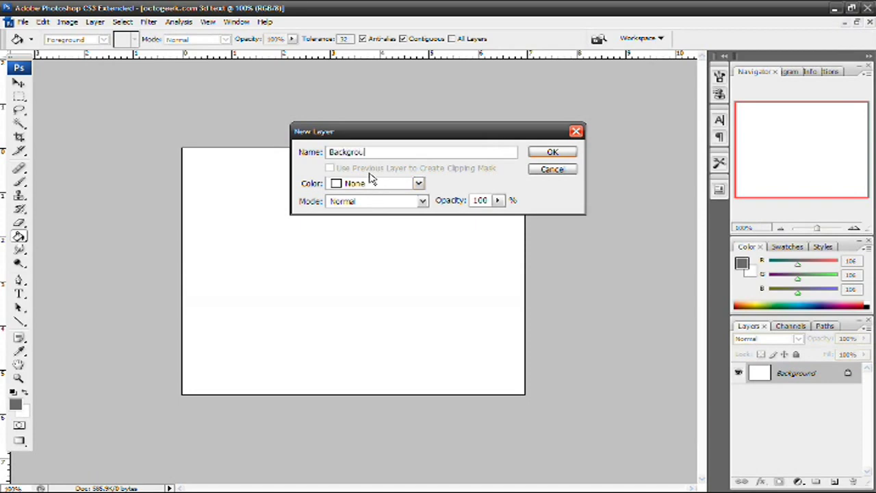
pyautogui.write('nd')
pyautogui.click(547, 153)
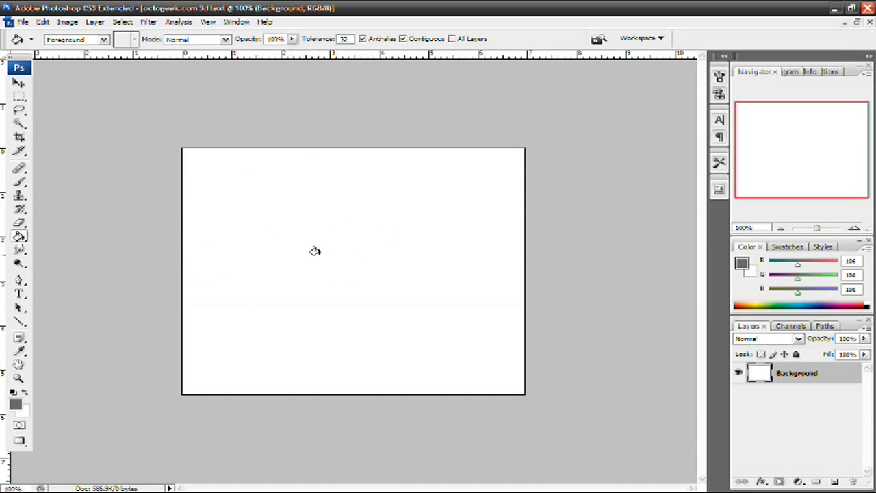
# Fill the Background layer with the grey foreground colour 6a6a6a using the Paint Bucket.
pyautogui.click(16, 405)
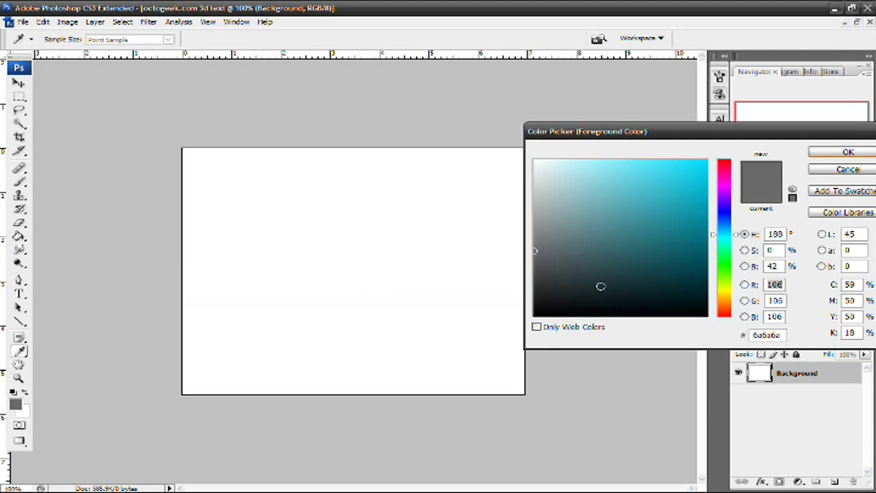
pyautogui.doubleClick(782, 334)
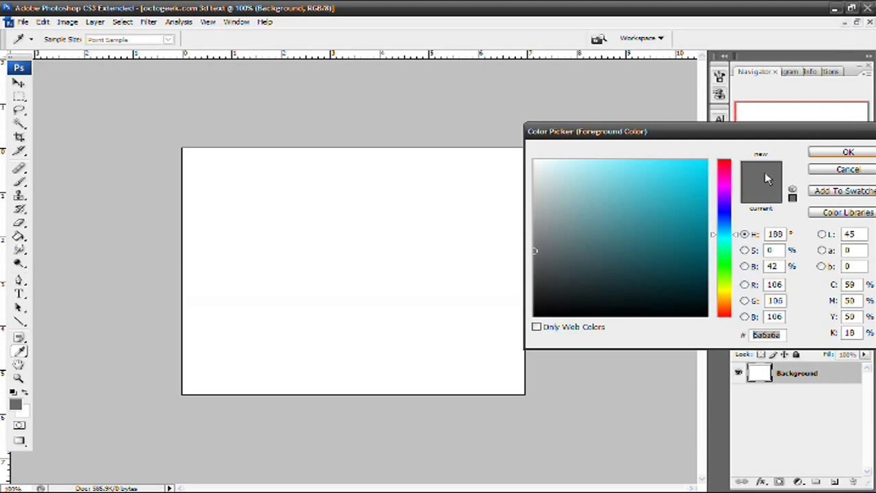
pyautogui.click(819, 152)
pyautogui.press('g')
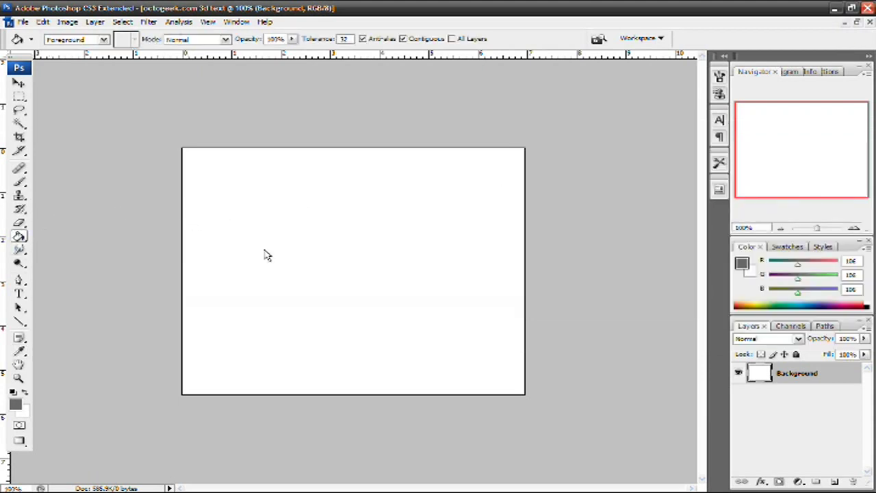
pyautogui.click(327, 240)
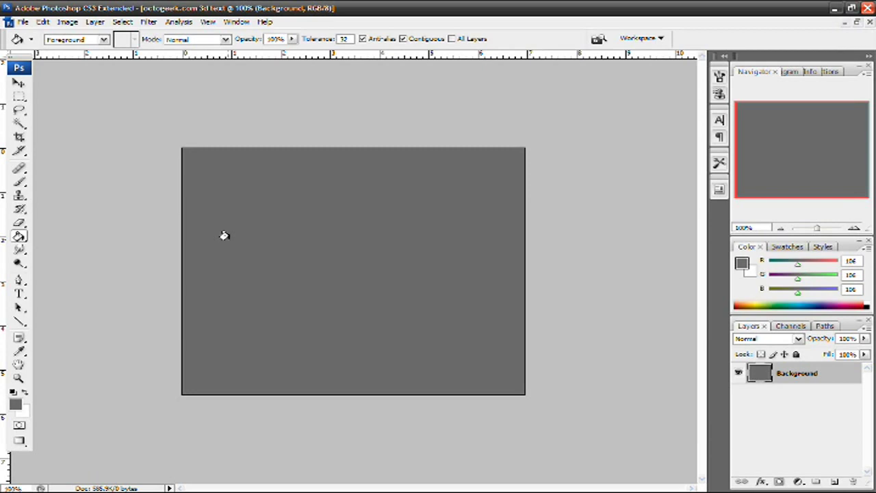
# Add the text "OCTO" in the upper middle of the canvas and set its colour to white (ffffff).
pyautogui.click(20, 294)
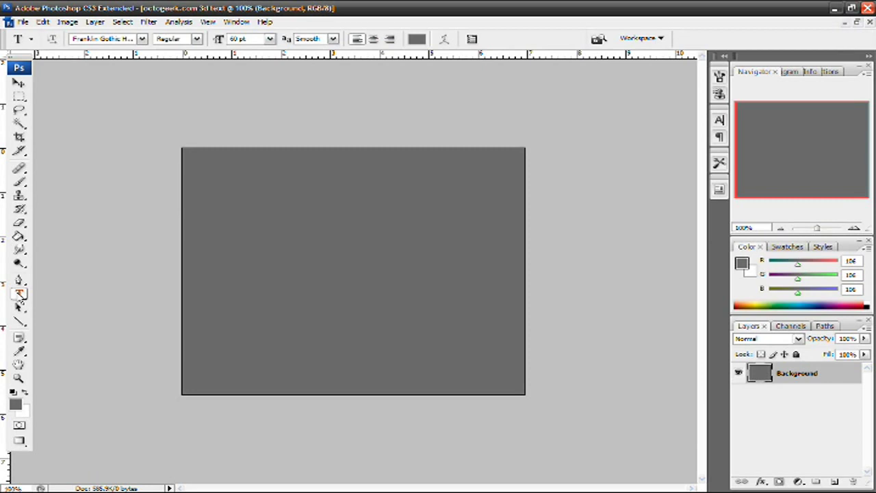
pyautogui.click(315, 224)
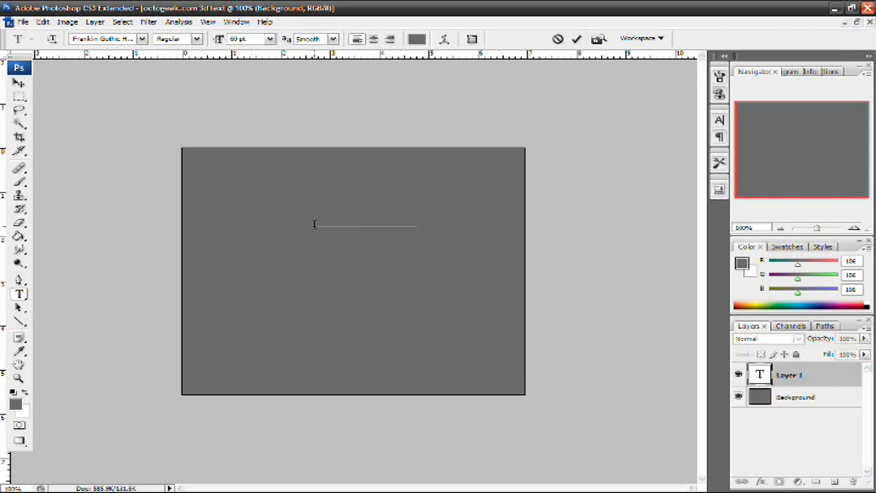
pyautogui.moveTo(315, 224); pyautogui.dragTo(502, 240)
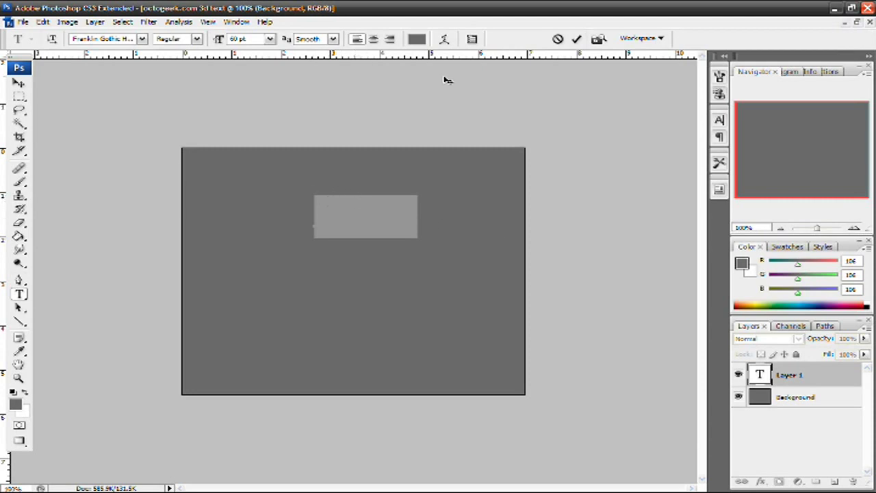
pyautogui.click(416, 39)
pyautogui.moveTo(563, 172); pyautogui.dragTo(515, 145)
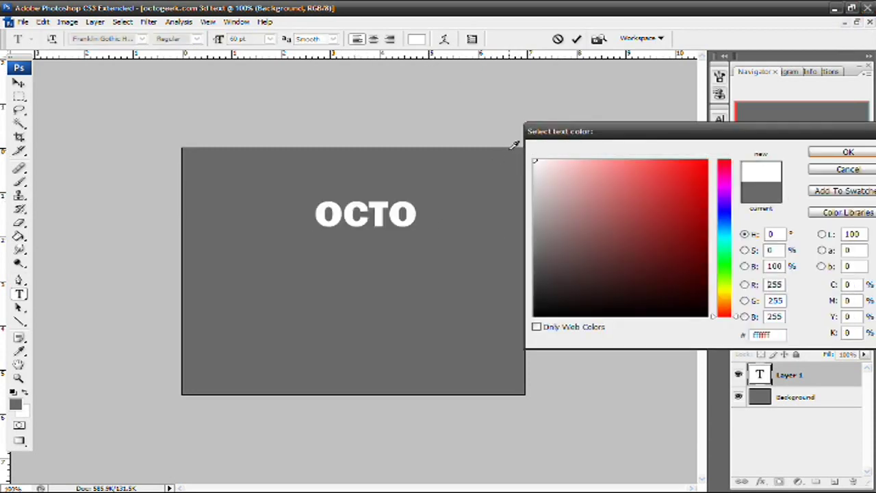
pyautogui.click(822, 153)
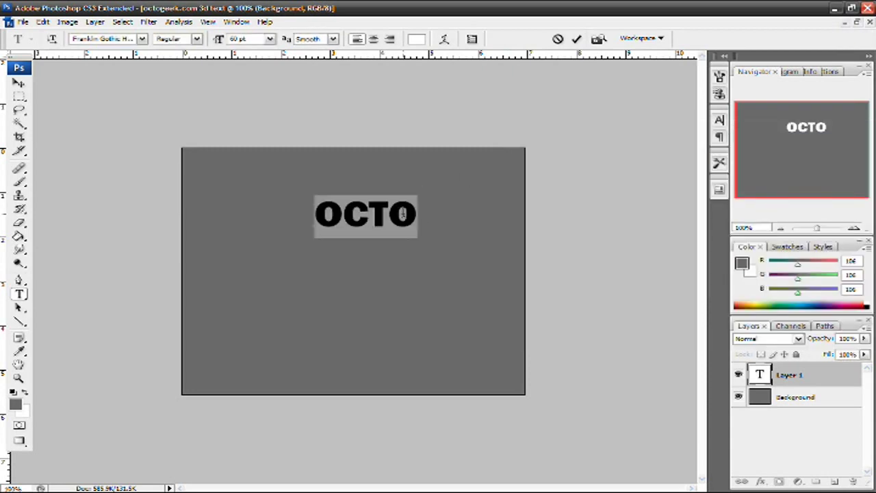
# Add two separate white text layers below OCTO, one reading "GEEK" and one reading ".com".
pyautogui.click(19, 294)
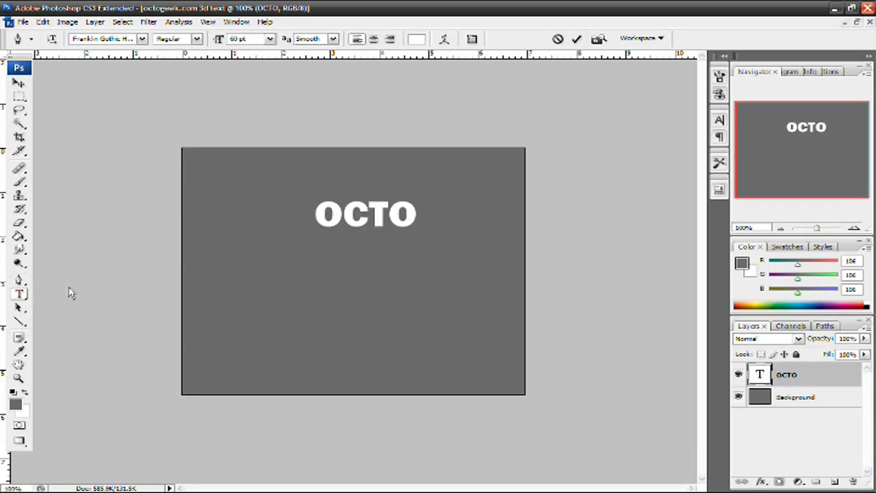
pyautogui.click(266, 297)
pyautogui.write('GEEK')
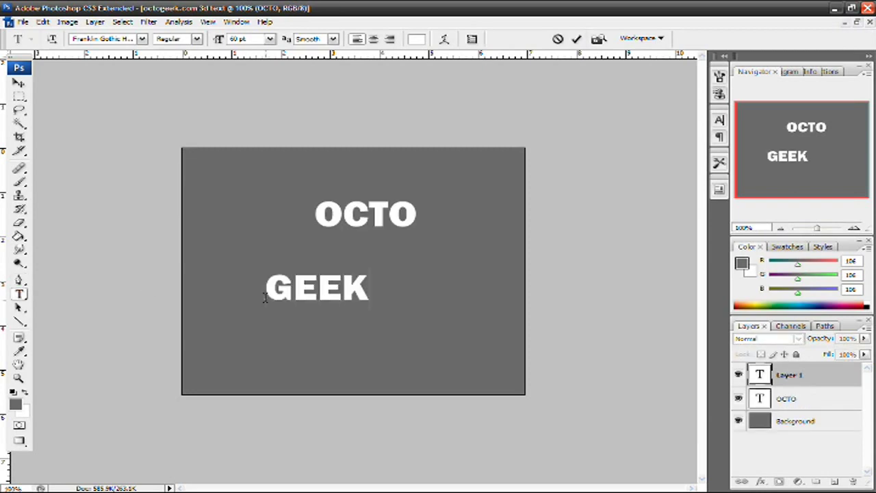
pyautogui.click(19, 295)
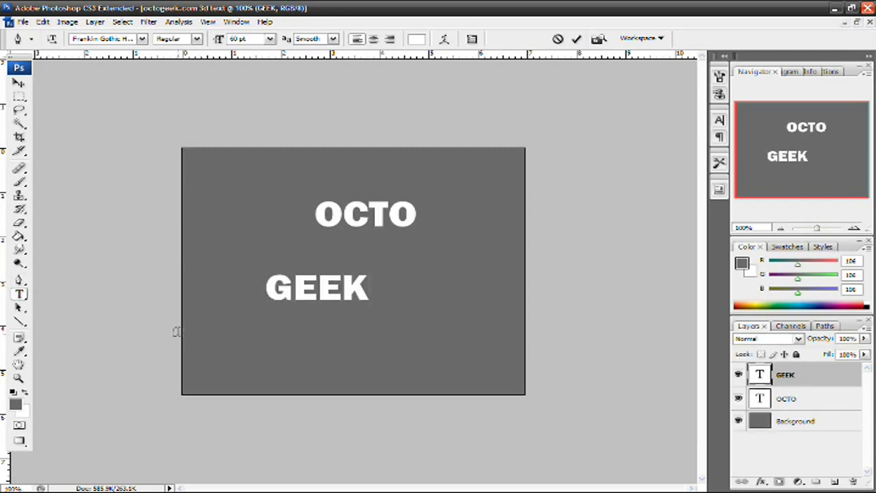
pyautogui.click(343, 351)
pyautogui.write('.com')
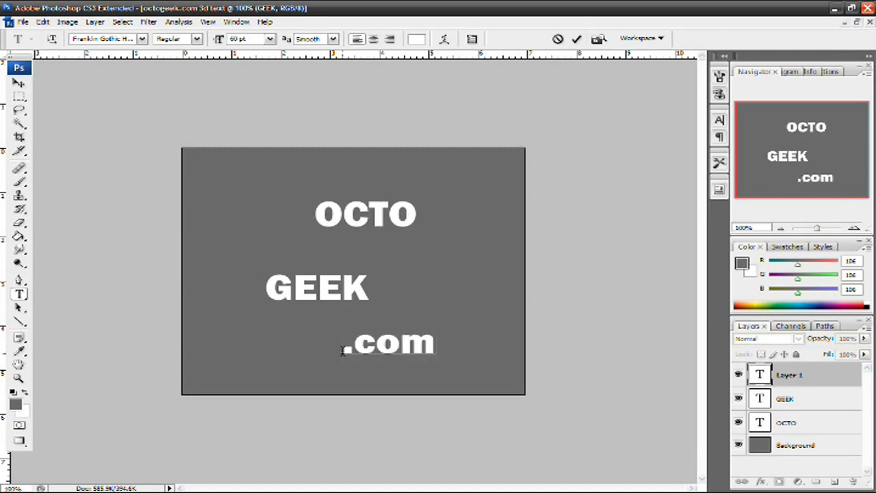
# Reorder the text layers so that OCTO is on top, followed by GEEK and .com.
pyautogui.click(814, 428)
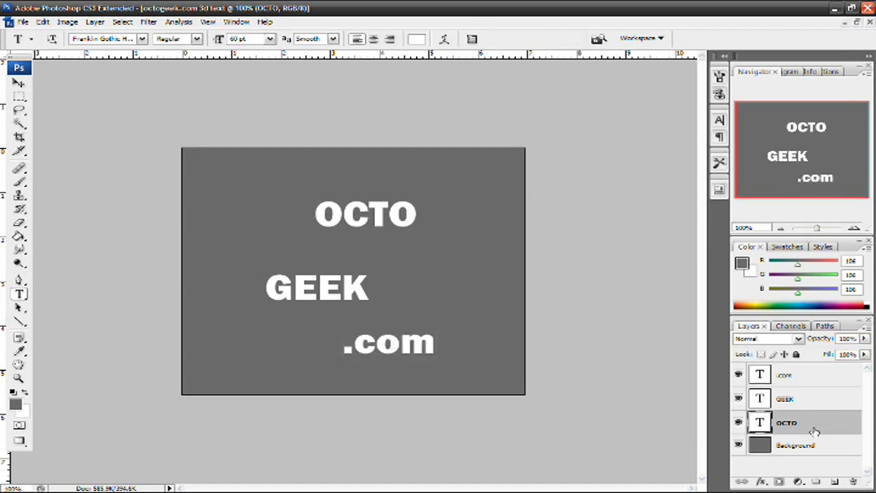
pyautogui.moveTo(819, 427); pyautogui.dragTo(808, 373)
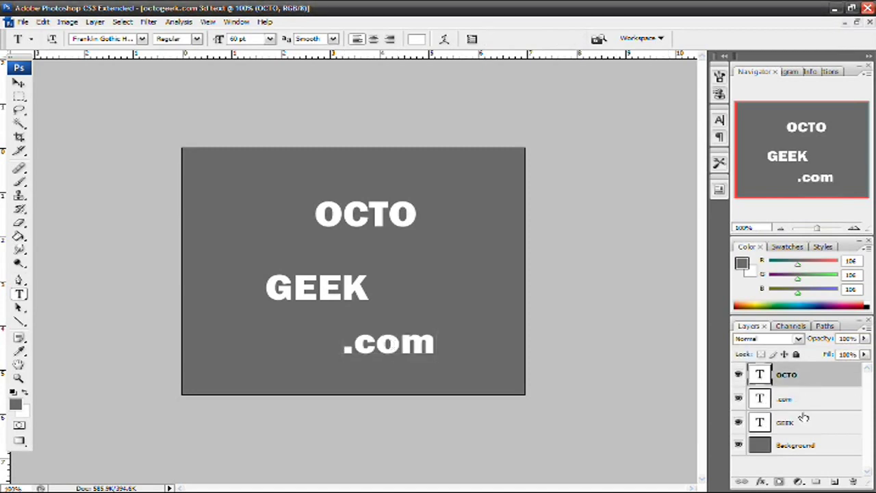
pyautogui.moveTo(808, 422); pyautogui.dragTo(801, 386)
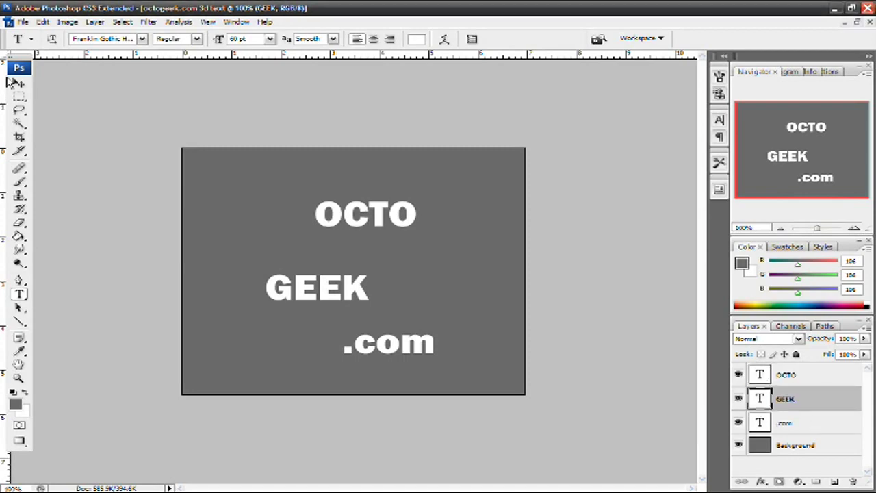
# Move GEEK directly beneath OCTO and .com directly beneath GEEK, nudging .com slightly left to centre the stack.
pyautogui.click(19, 83)
pyautogui.moveTo(296, 280); pyautogui.dragTo(356, 240)
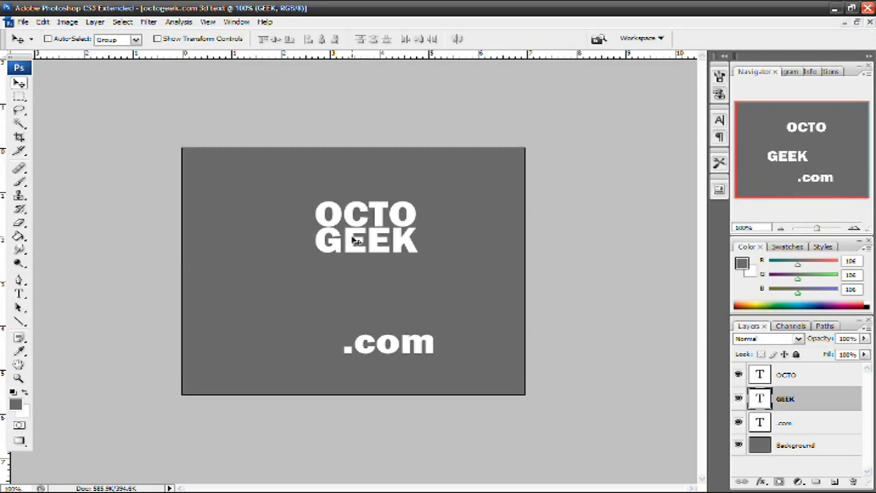
pyautogui.click(796, 423)
pyautogui.moveTo(401, 361); pyautogui.dragTo(373, 274)
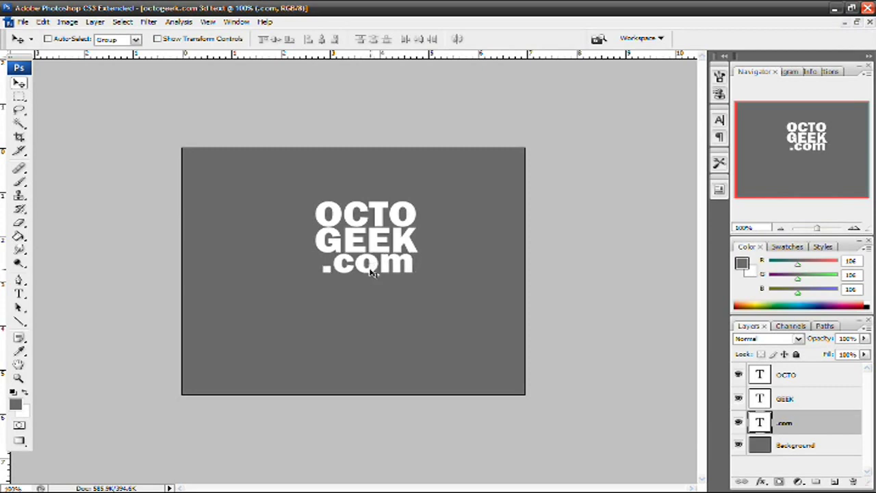
pyautogui.press('Left')
pyautogui.press('Left')
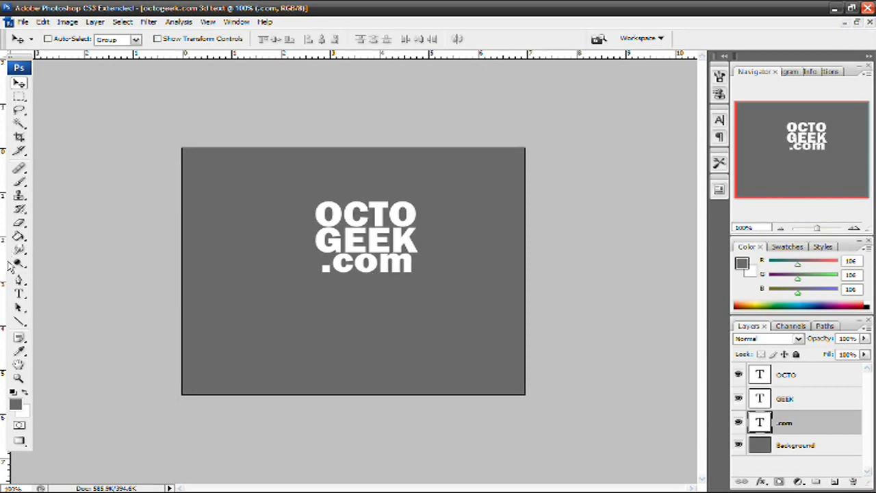
pyautogui.click(18, 293)
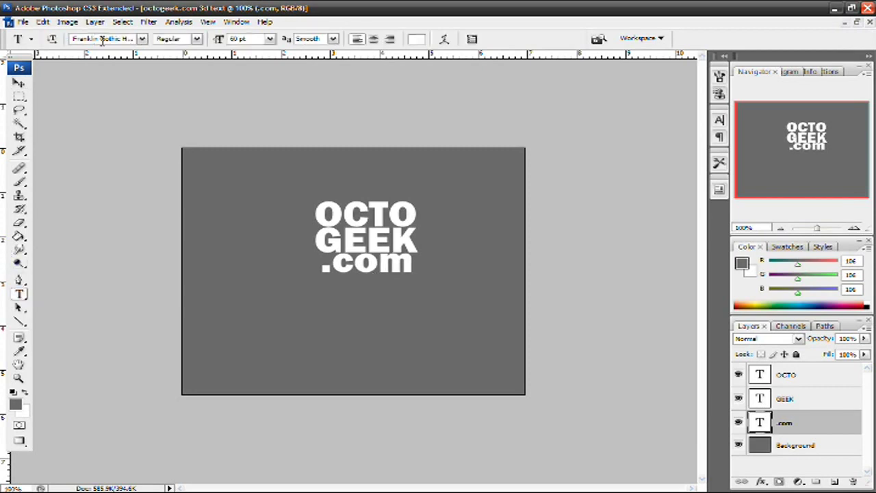
pyautogui.click(143, 39)
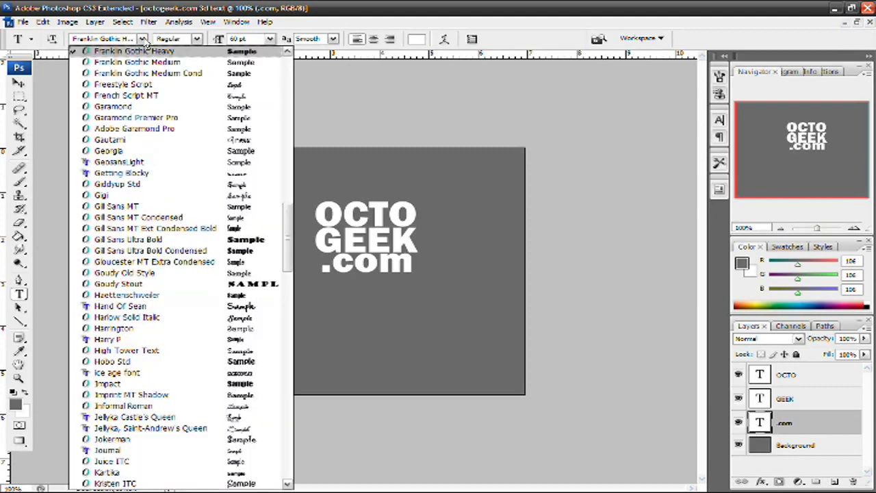
pyautogui.click(142, 39)
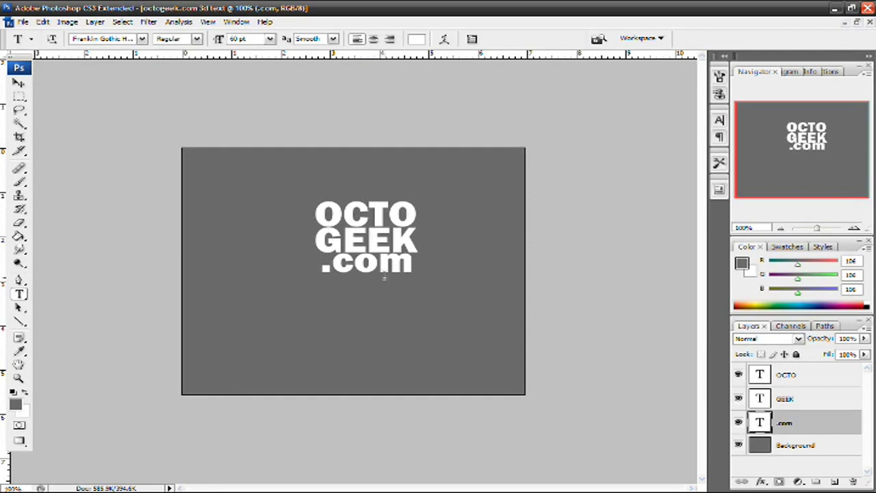
# Rasterize the OCTO text layer.
pyautogui.click(18, 83)
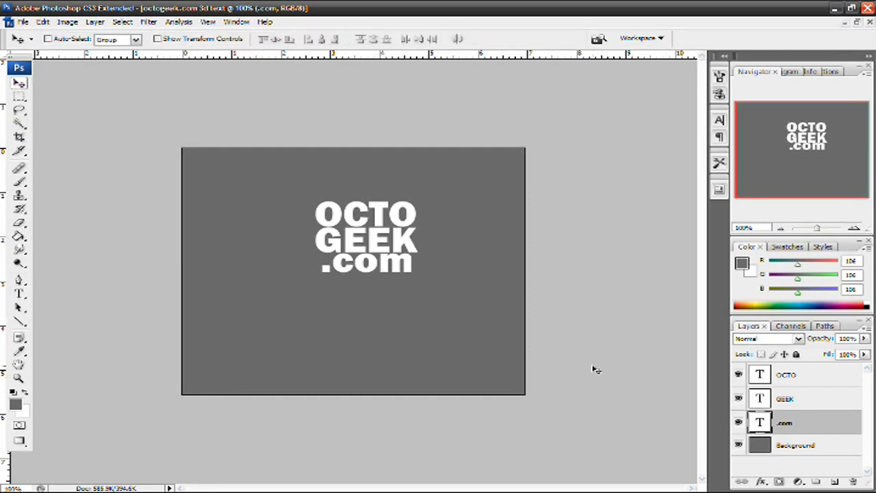
pyautogui.click(787, 377)
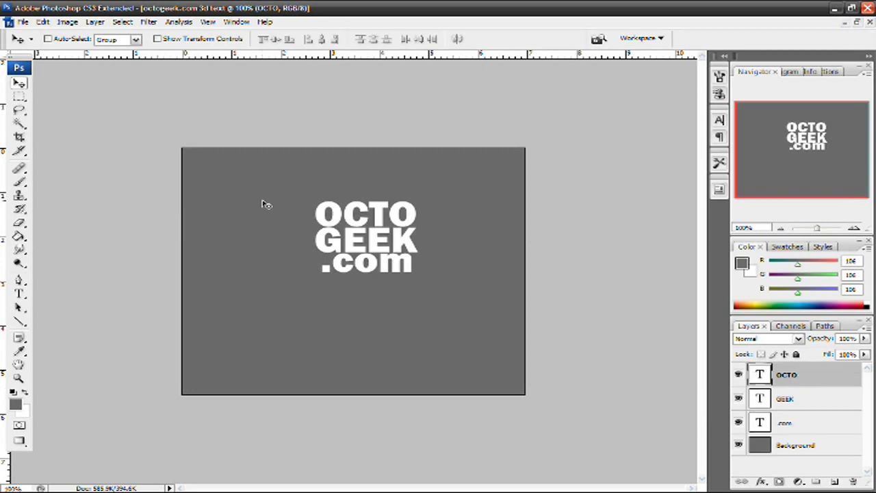
pyautogui.click(95, 22)
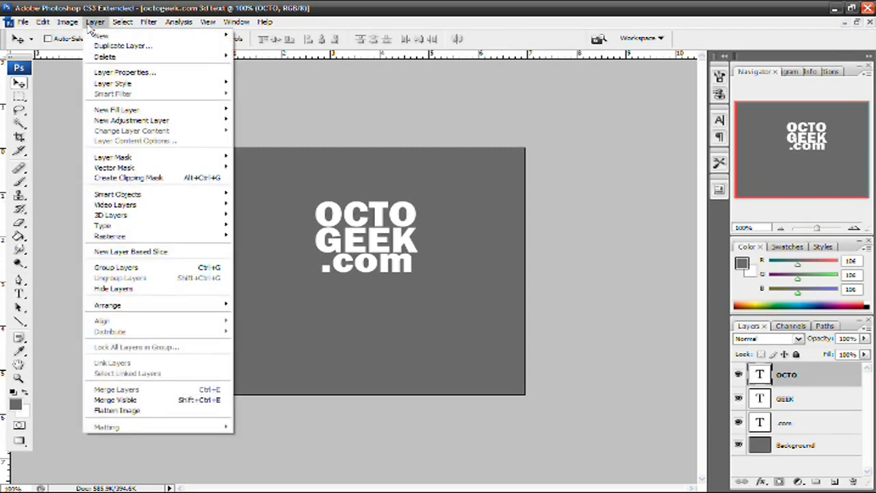
pyautogui.moveTo(144, 237)
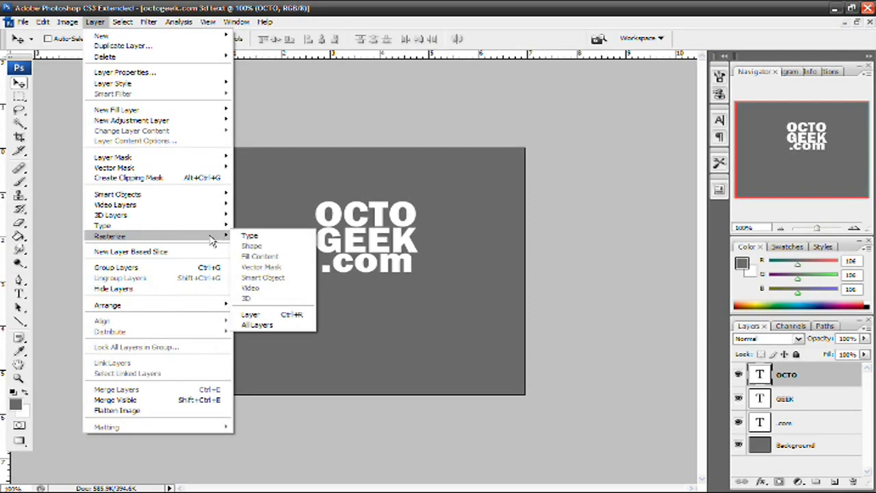
pyautogui.click(251, 315)
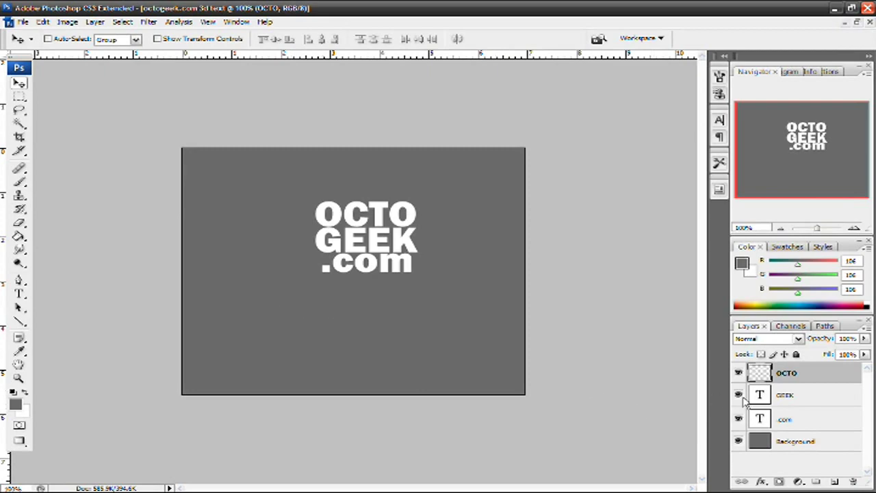
# Rasterize the GEEK text layer and the .com text layer.
pyautogui.click(797, 401)
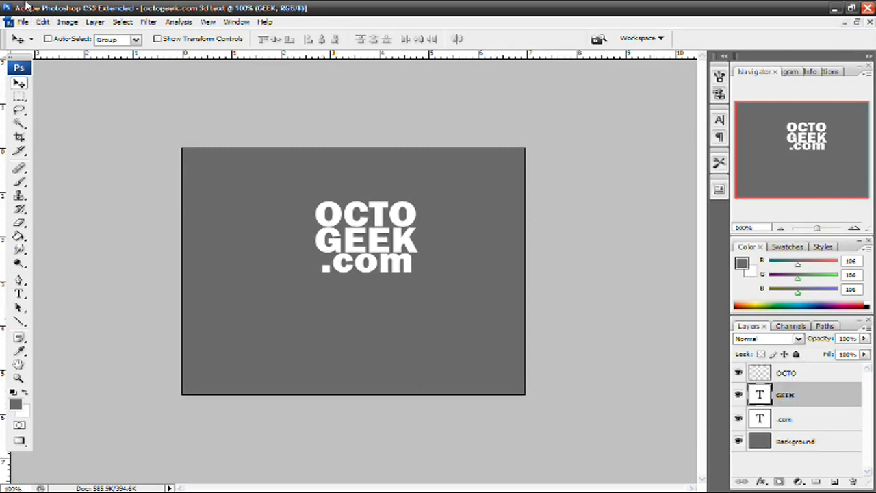
pyautogui.click(96, 22)
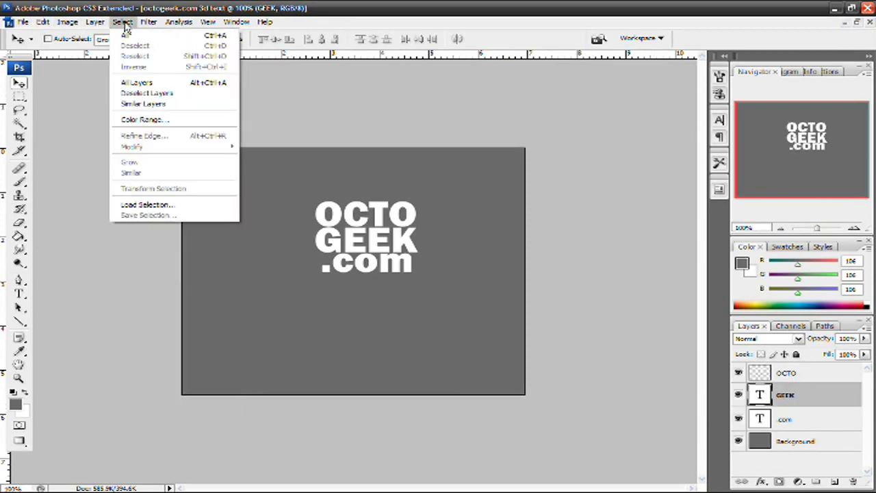
pyautogui.moveTo(180, 237)
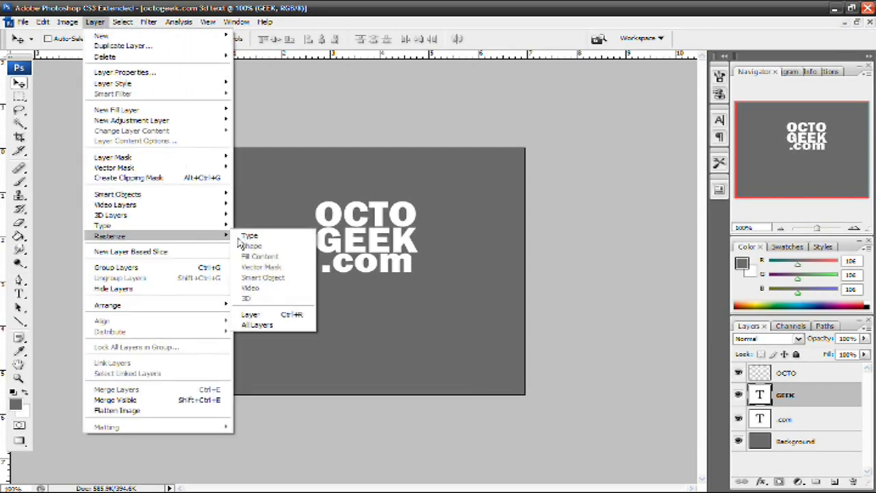
pyautogui.click(252, 313)
pyautogui.click(764, 408)
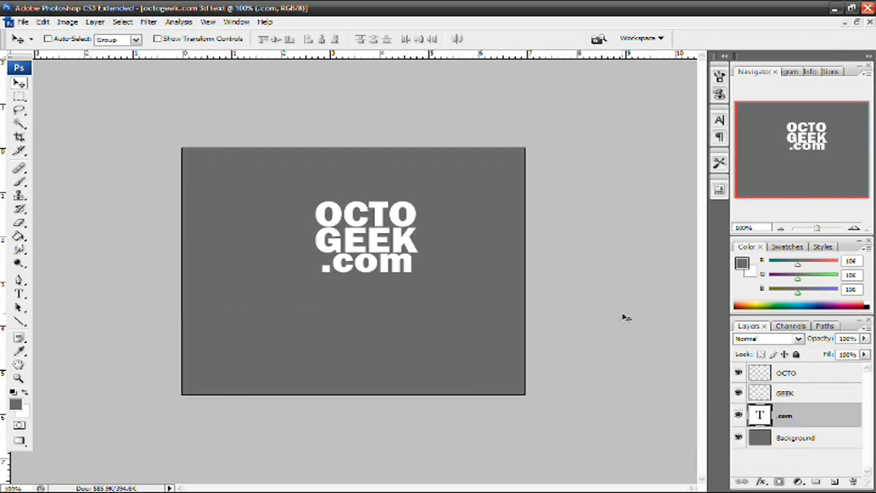
pyautogui.click(106, 23)
pyautogui.moveTo(181, 238)
pyautogui.click(267, 313)
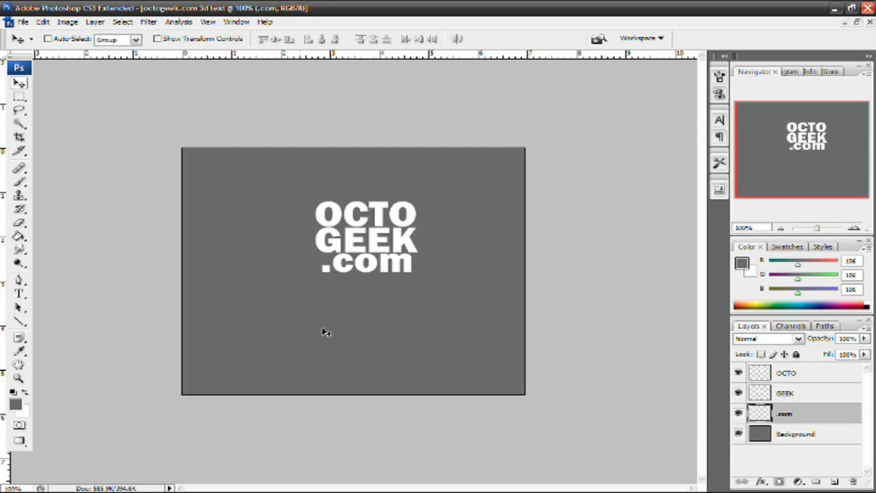
# Merge the OCTO, GEEK and .com layers into a single layer.
pyautogui.keyDown('shift'); pyautogui.click(809, 381); pyautogui.keyUp('shift')
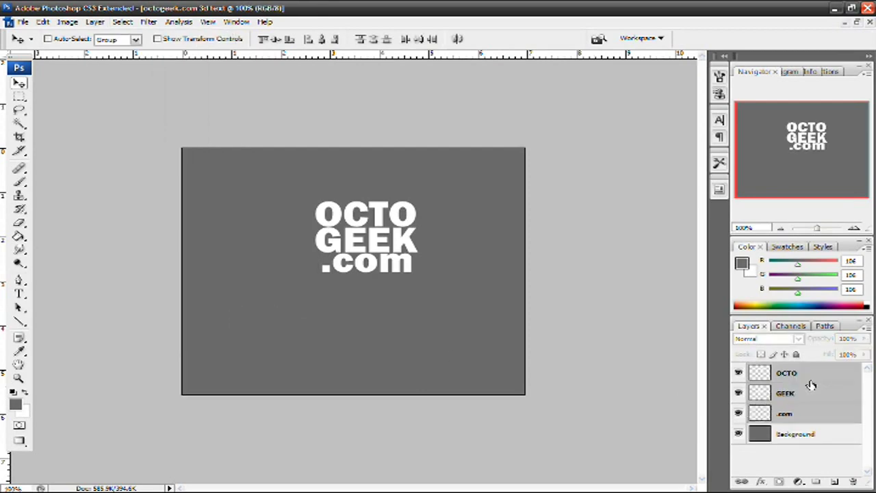
pyautogui.rightClick(811, 381)
pyautogui.click(745, 352)
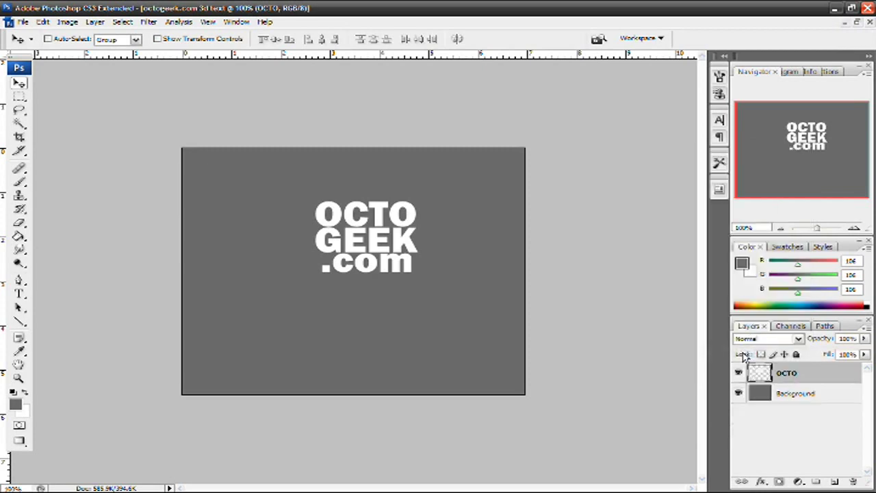
# Shift the merged text slightly down on the canvas and rename its layer "octogeek".
pyautogui.moveTo(401, 233); pyautogui.dragTo(400, 243)
pyautogui.doubleClick(787, 374)
pyautogui.write('octogeek')
pyautogui.click(823, 378)
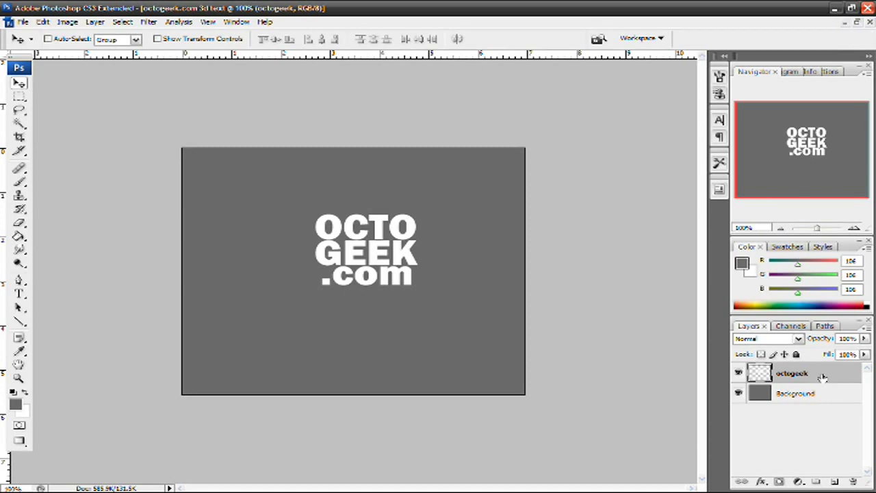
# Add an outside Stroke effect to the octogeek layer, 2 px in size and coloured black (000000).
pyautogui.doubleClick(823, 378)
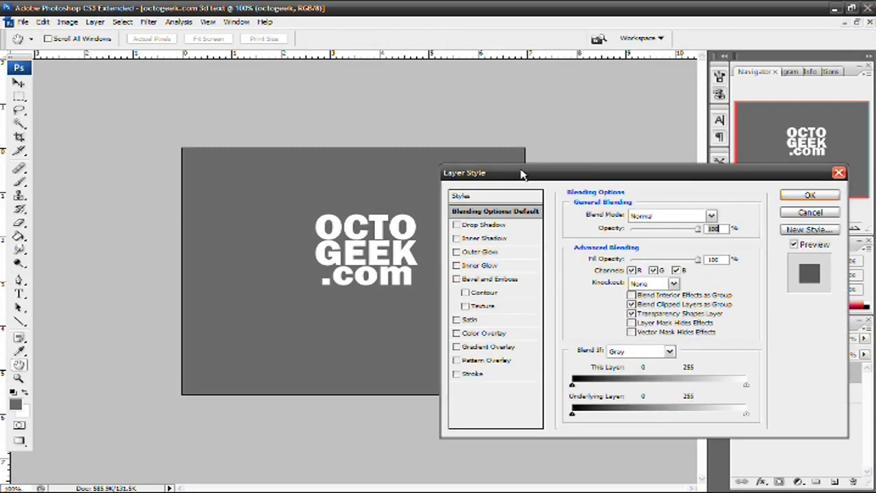
pyautogui.click(456, 375)
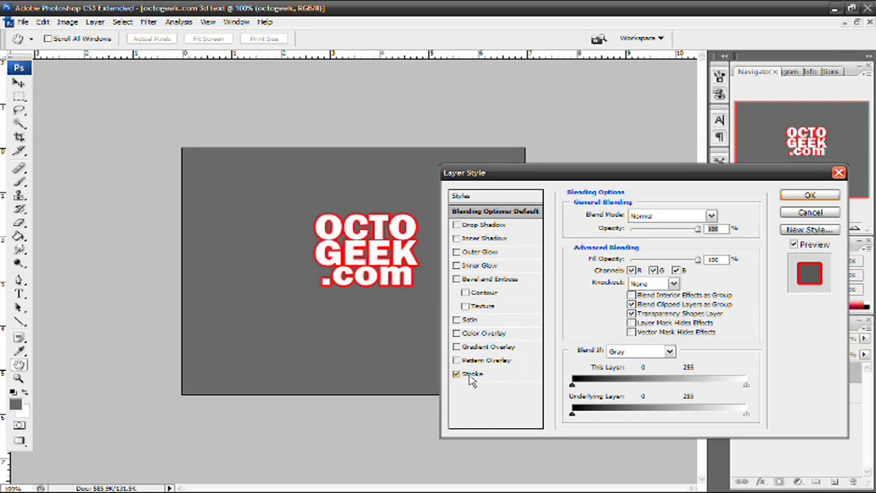
pyautogui.click(472, 375)
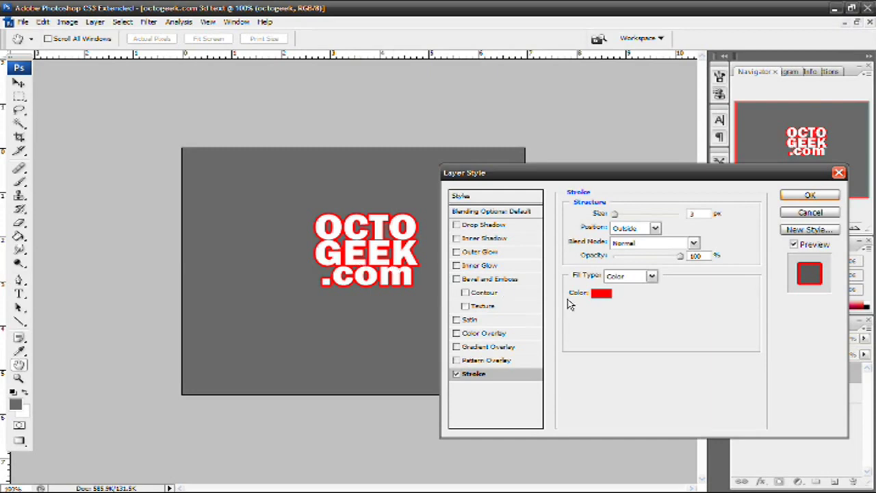
pyautogui.click(600, 295)
pyautogui.write('000000')
pyautogui.click(825, 157)
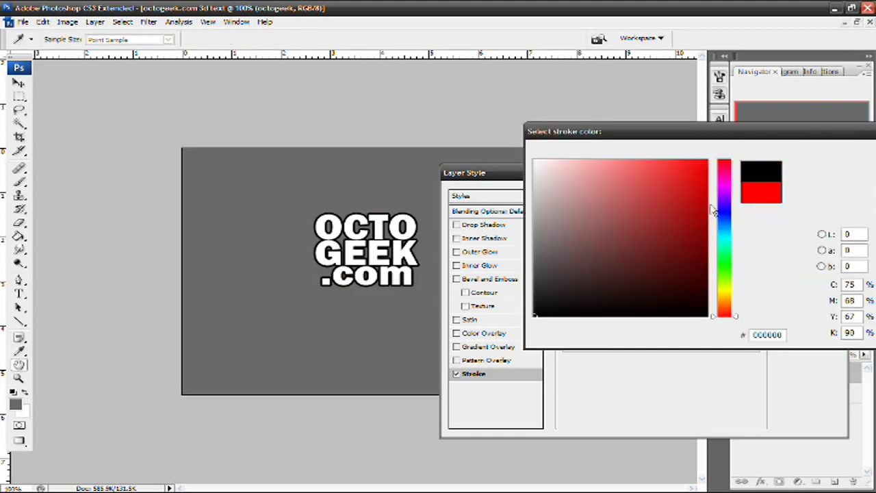
pyautogui.write('2')
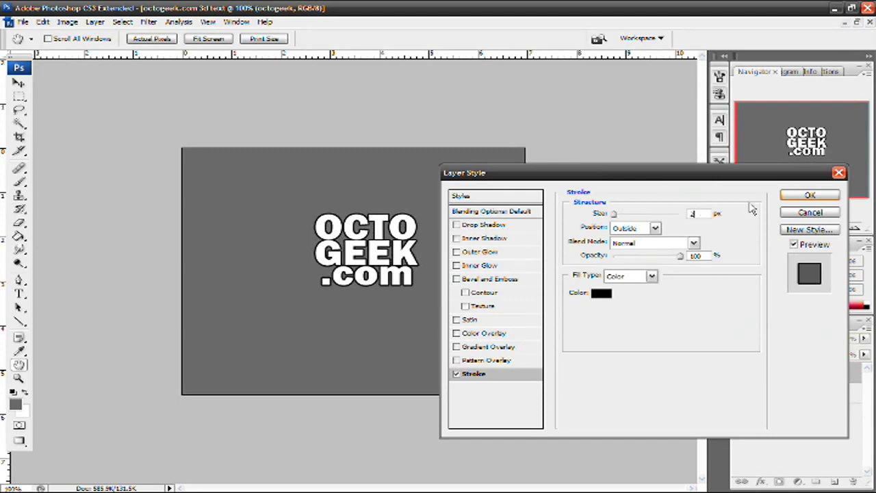
pyautogui.click(789, 197)
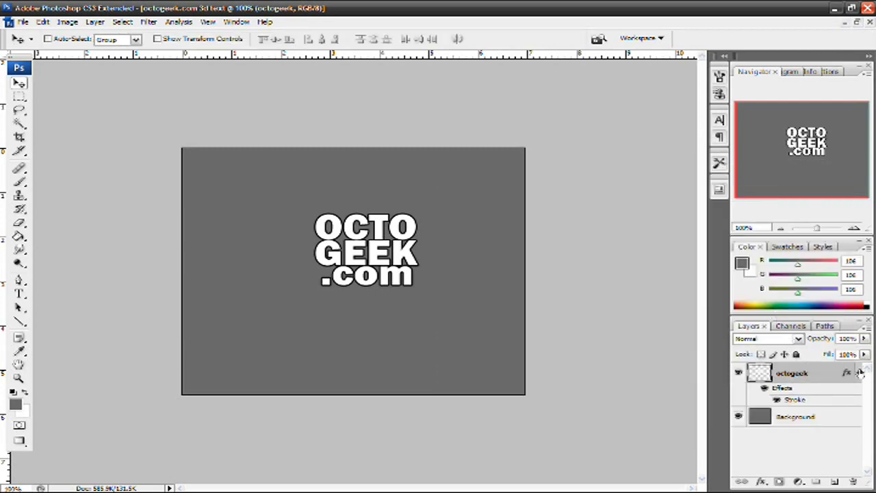
# Separate the octogeek layer's stroke effect into its own layer and inspect it with the white text temporarily hidden.
pyautogui.click(860, 373)
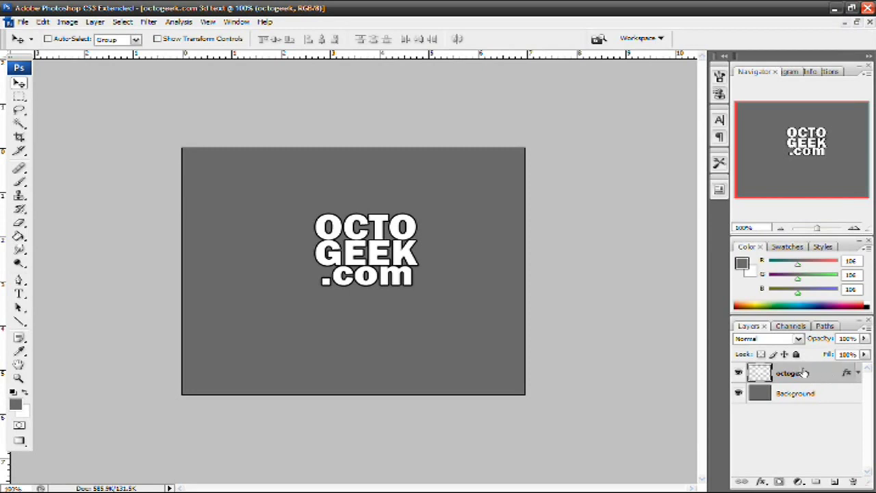
pyautogui.rightClick(847, 377)
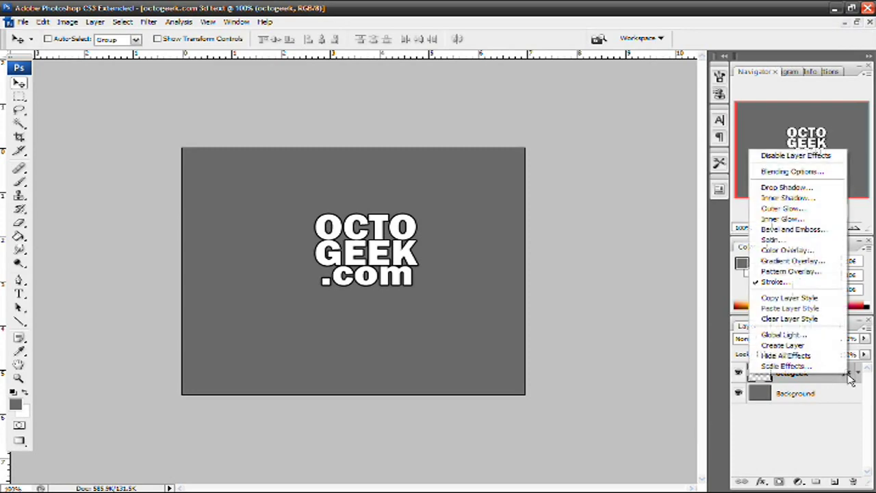
pyautogui.click(794, 346)
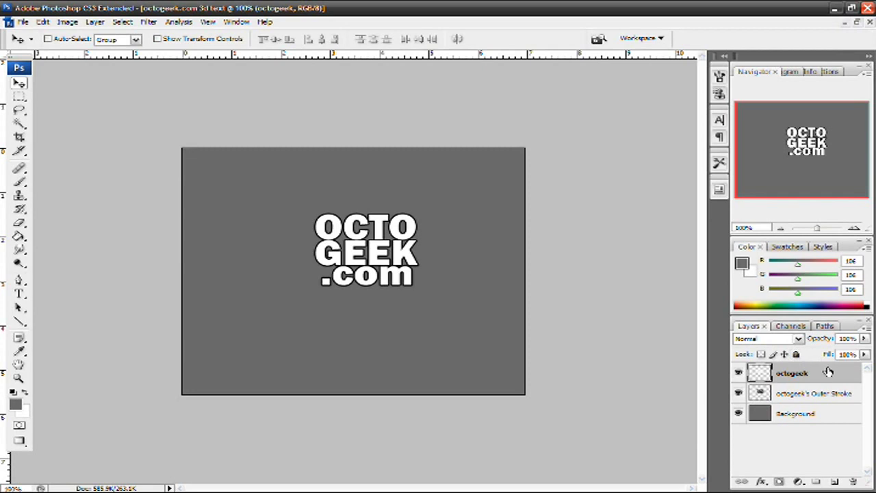
pyautogui.click(738, 374)
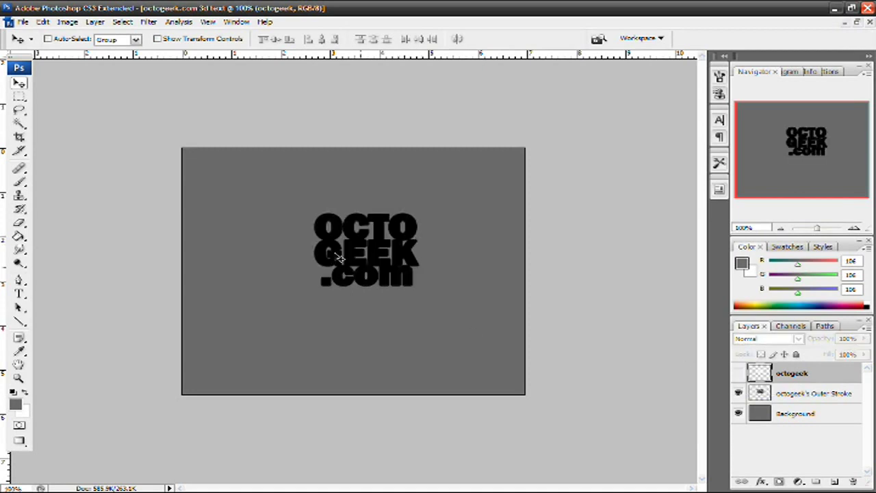
pyautogui.click(758, 393)
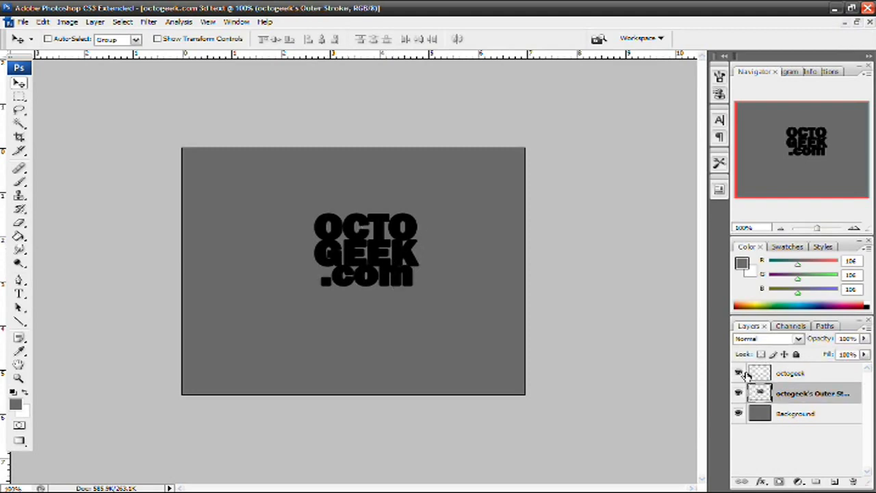
pyautogui.click(738, 374)
pyautogui.click(791, 374)
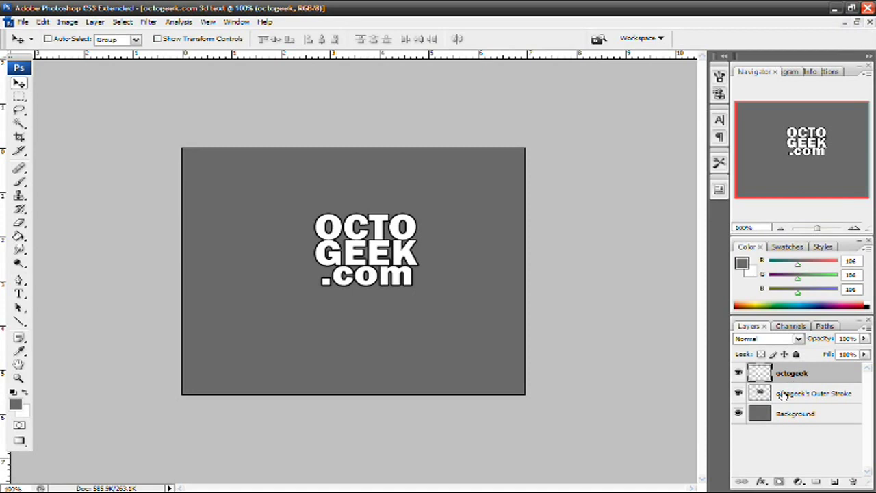
# Duplicate the octogeek's Outer Stroke layer, keeping the default copy name.
pyautogui.click(784, 395)
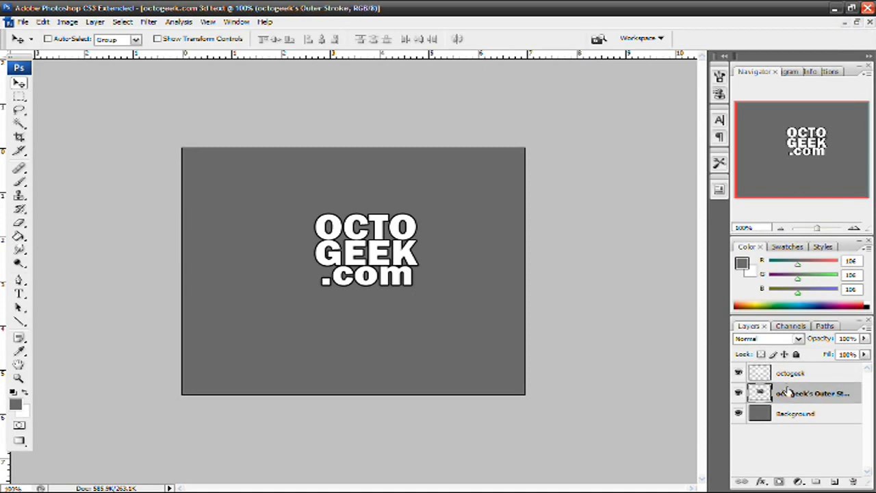
pyautogui.rightClick(788, 392)
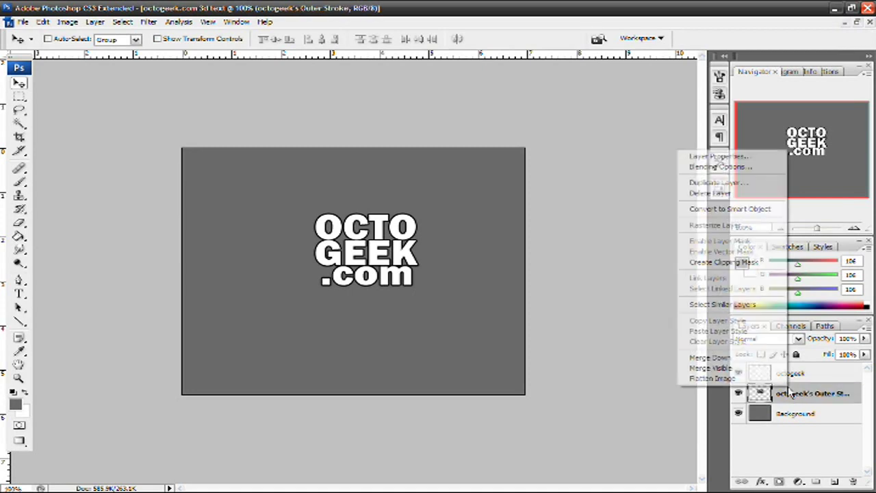
pyautogui.click(739, 182)
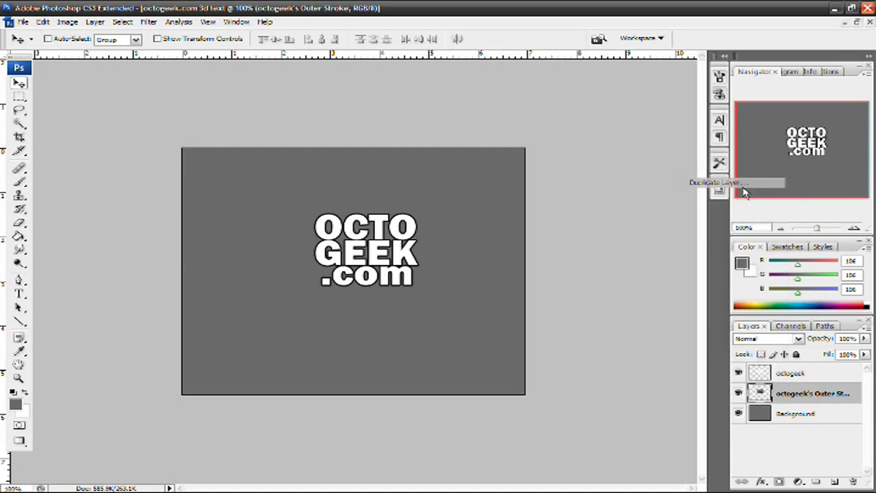
pyautogui.click(556, 145)
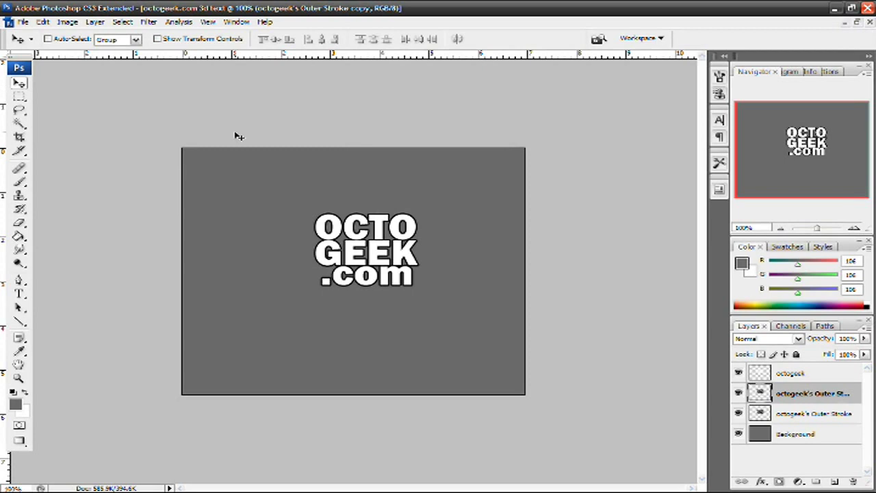
# Free-transform the outer stroke copy to move it 1 px down and 1 px left.
pyautogui.hotkey('ctrl', 't')
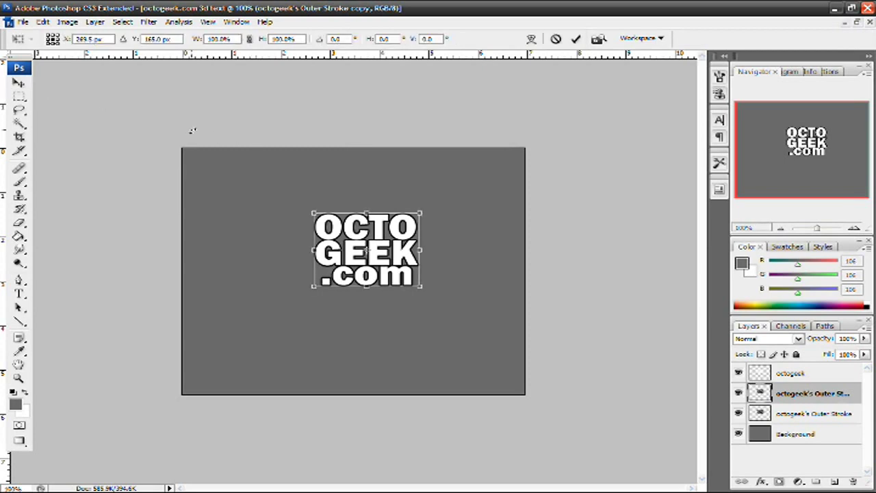
pyautogui.press('Down')
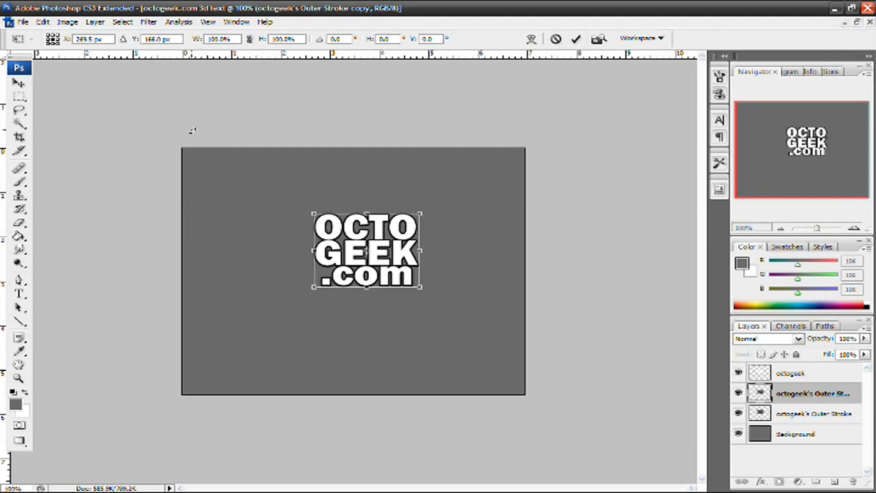
pyautogui.press('Left')
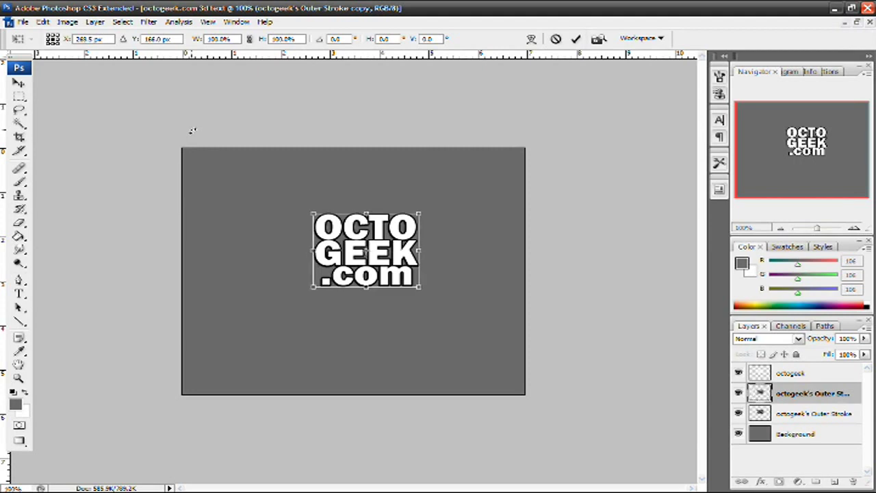
pyautogui.press('Return')
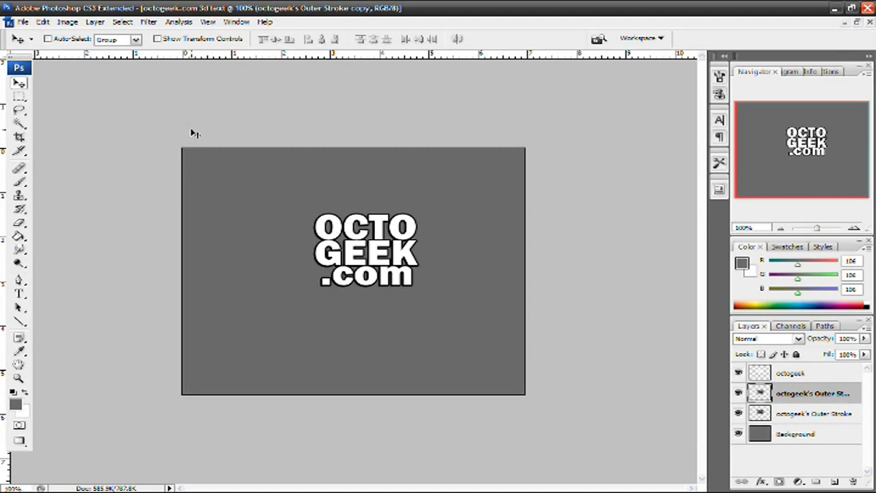
# Repeatedly duplicate the outer stroke copy, shifting each duplicate 1 px down and 1 px left, up to copy 56 to build a long black extrusion.
pyautogui.hotkey('ctrl', 'j')
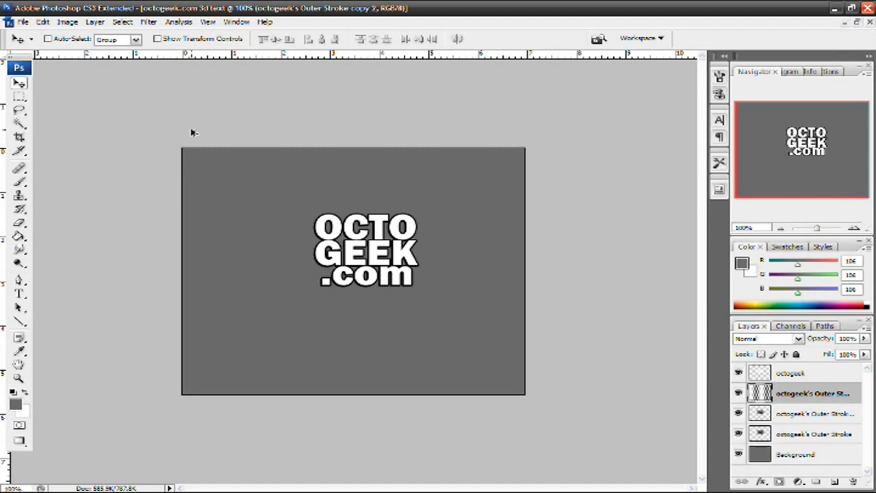
pyautogui.hotkey('ctrl', 'j')
pyautogui.hotkey('ctrl', 'j')
pyautogui.hotkey('ctrl', 'j')
pyautogui.hotkey('ctrl', 'j')
pyautogui.hotkey('ctrl', 'j')
pyautogui.hotkey('ctrl', 'j')
pyautogui.hotkey('ctrl', 'j')
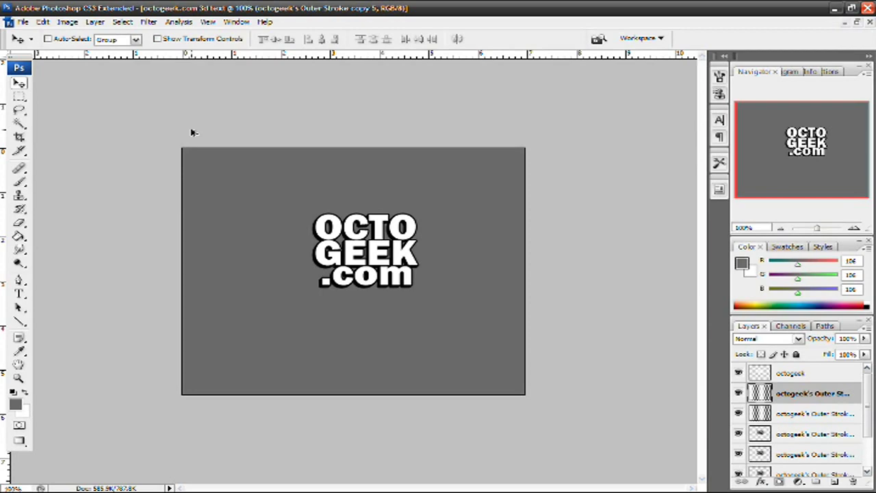
pyautogui.hotkey('alt', 'Left')
pyautogui.hotkey('alt', 'Down')
pyautogui.hotkey('alt', 'Left')
pyautogui.hotkey('alt', 'Down')
pyautogui.hotkey('alt', 'Left')
pyautogui.hotkey('alt', 'Down')
pyautogui.hotkey('alt', 'Left')
pyautogui.hotkey('alt', 'Down')
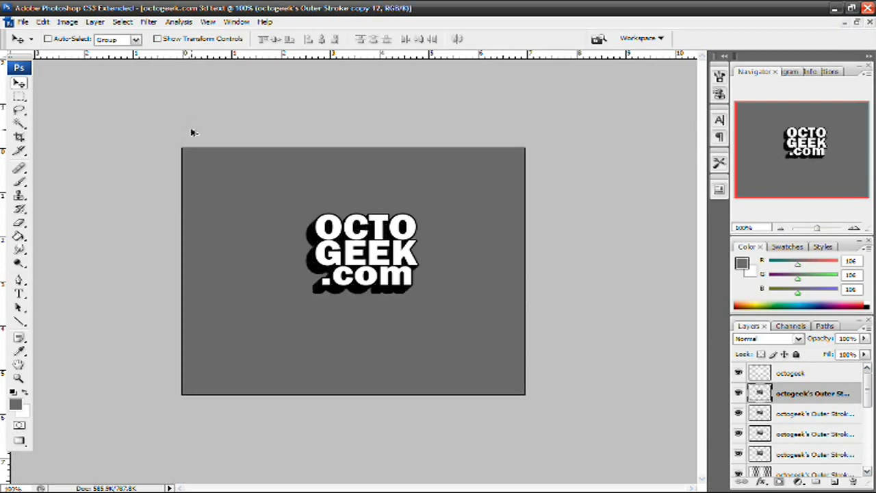
pyautogui.hotkey('ctrl', 'j')
pyautogui.hotkey('ctrl', 'j')
pyautogui.hotkey('ctrl', 'j')
pyautogui.hotkey('ctrl', 'j')
pyautogui.hotkey('ctrl', 'j')
pyautogui.hotkey('ctrl', 'j')
pyautogui.hotkey('ctrl', 'j')
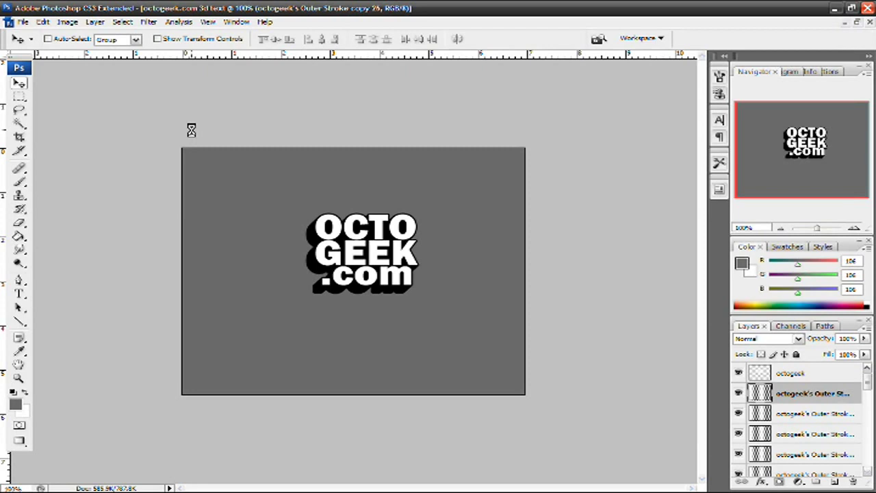
pyautogui.hotkey('alt', 'Left')
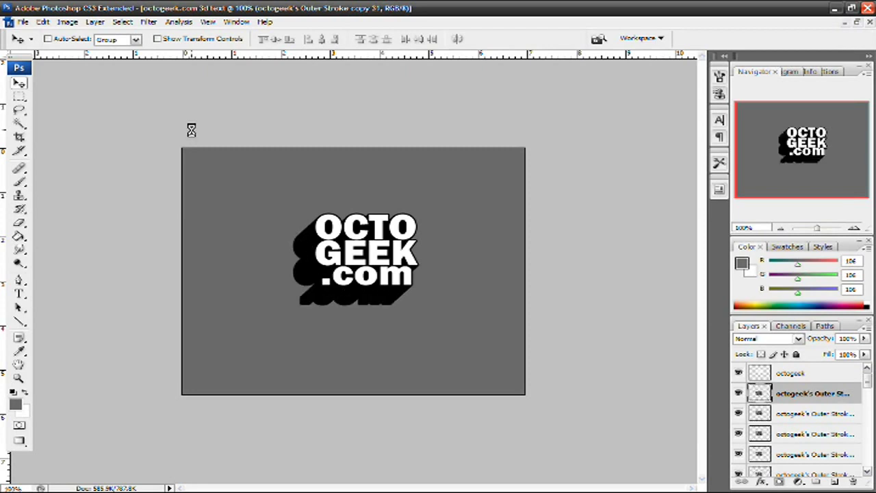
pyautogui.hotkey('alt', 'Down')
pyautogui.hotkey('alt', 'Left')
pyautogui.hotkey('alt', 'Down')
pyautogui.hotkey('alt', 'Left')
pyautogui.hotkey('alt', 'Down')
pyautogui.hotkey('alt', 'Left')
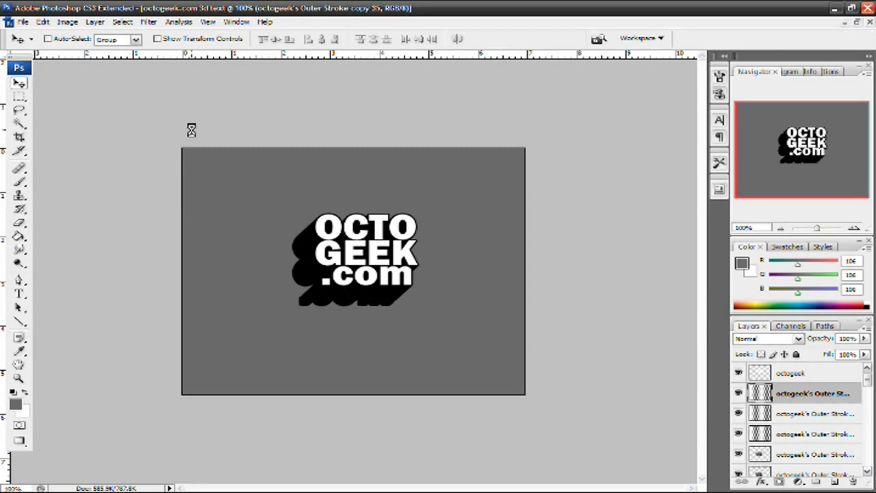
pyautogui.hotkey('alt', 'Down')
pyautogui.hotkey('alt', 'Left')
pyautogui.hotkey('alt', 'Down')
pyautogui.hotkey('alt', 'Left')
pyautogui.hotkey('alt', 'Down')
pyautogui.hotkey('alt', 'Left')
pyautogui.hotkey('alt', 'Down')
pyautogui.hotkey('alt', 'Left')
pyautogui.hotkey('alt', 'Down')
pyautogui.hotkey('alt', 'Left')
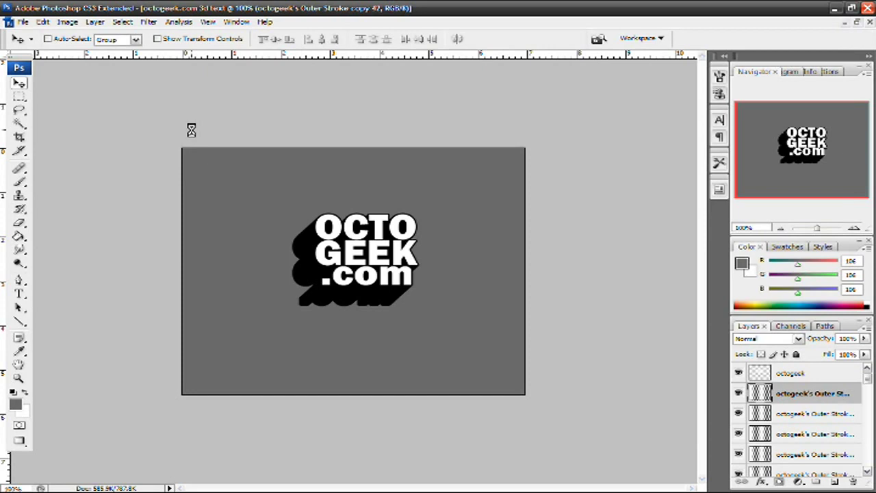
pyautogui.hotkey('alt', 'Down')
pyautogui.hotkey('alt', 'Left')
pyautogui.hotkey('alt', 'Down')
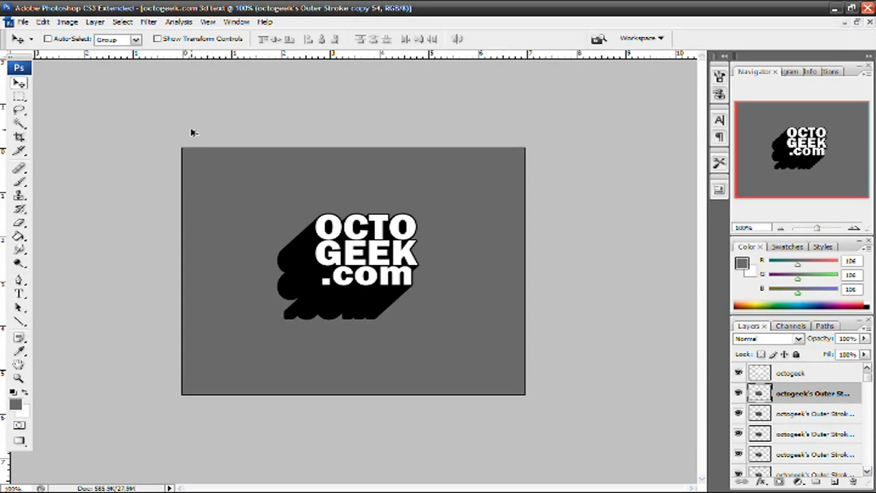
pyautogui.hotkey('alt', 'Left')
pyautogui.hotkey('alt', 'Left')
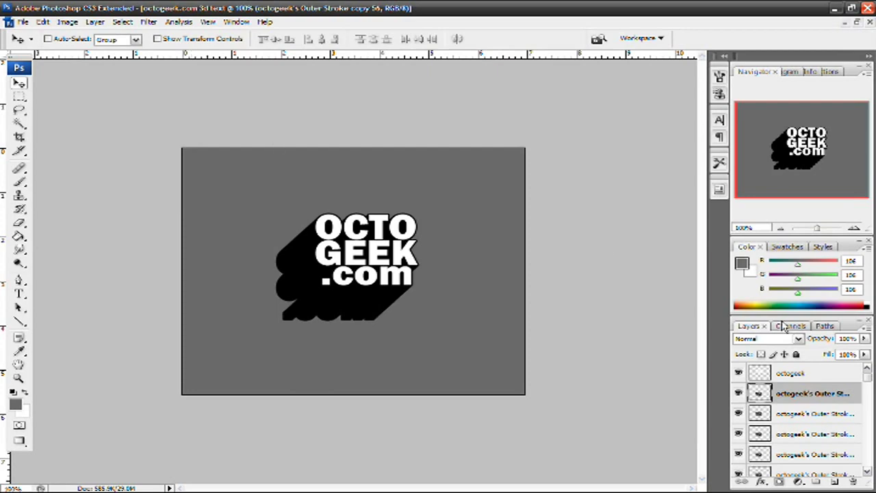
# Add a Color Overlay effect to the octogeek layer in the background's grey (6a6a6a) at 100% opacity and collapse its effects list.
pyautogui.click(794, 373)
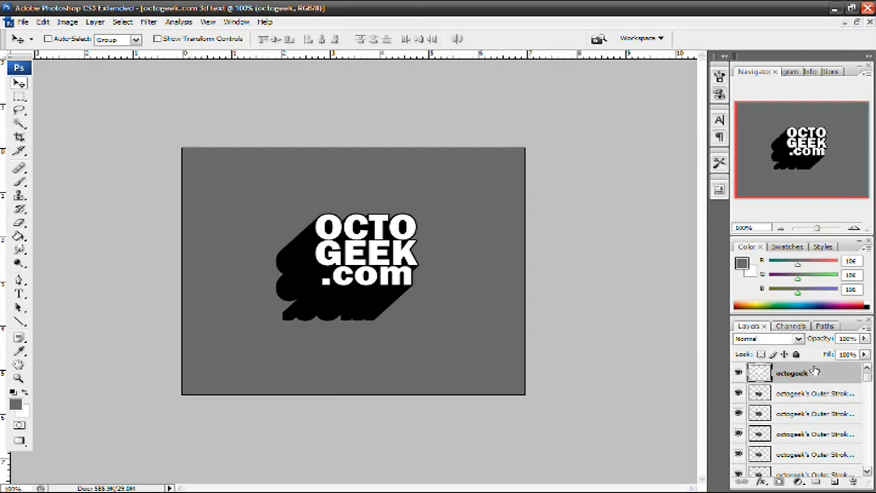
pyautogui.doubleClick(781, 378)
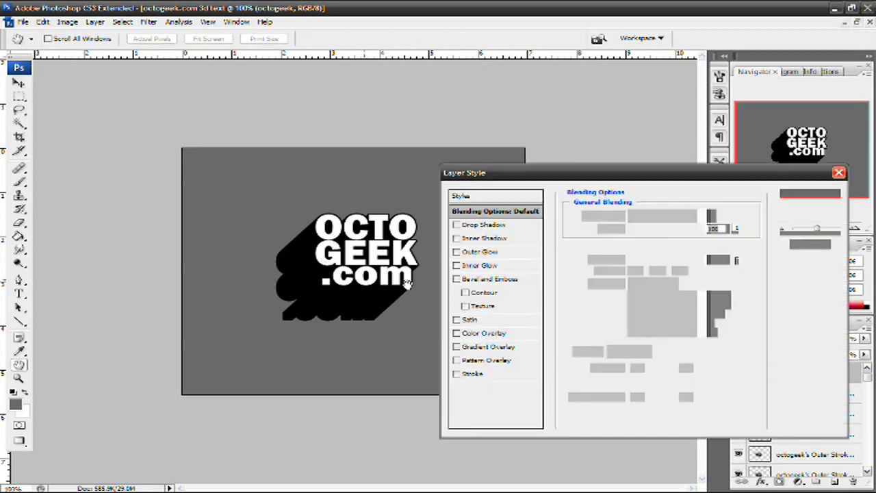
pyautogui.click(460, 333)
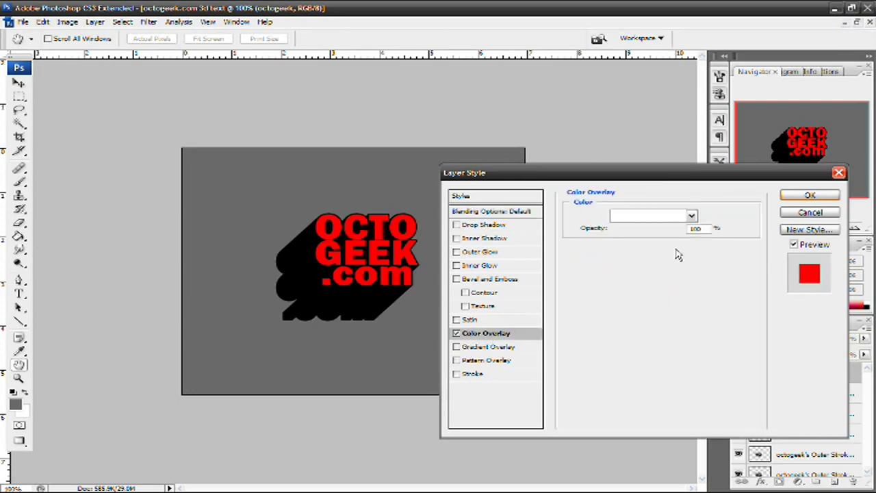
pyautogui.click(709, 215)
pyautogui.click(379, 181)
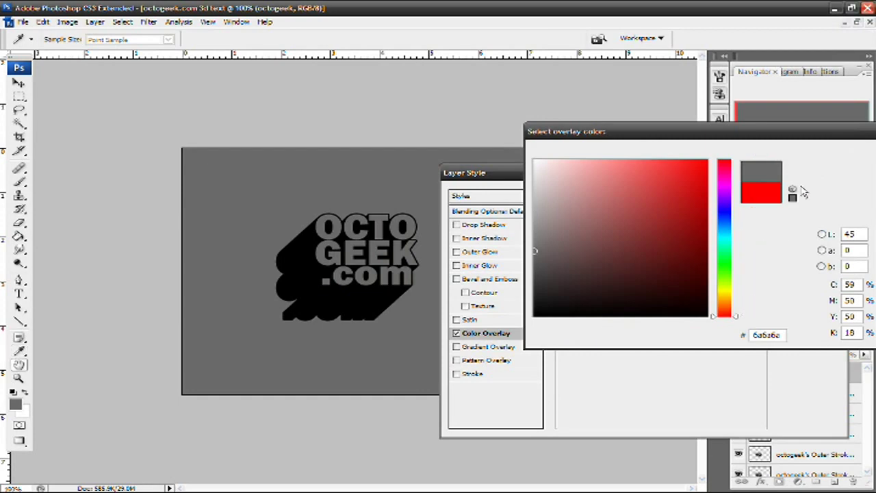
pyautogui.click(834, 153)
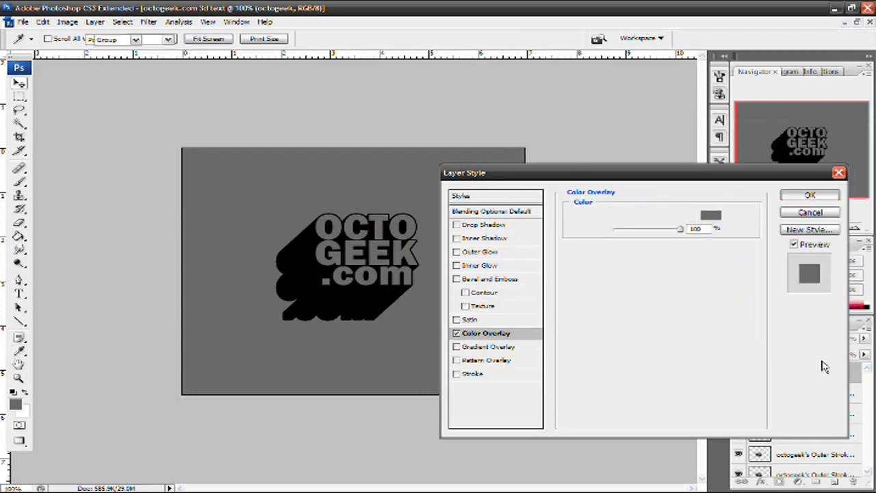
pyautogui.click(809, 197)
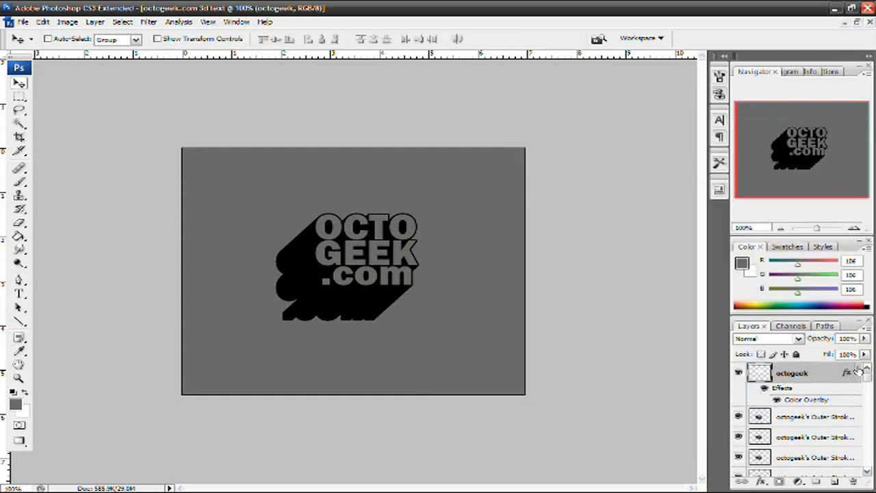
pyautogui.click(860, 373)
# Merge all of the octogeek's Outer Stroke layers, from copy 56 down to the original, into a single layer above the Background.
pyautogui.click(810, 391)
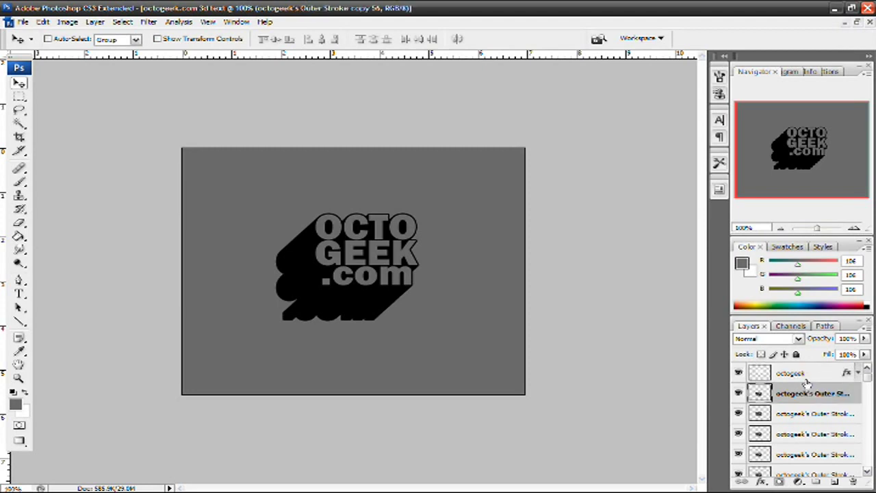
pyautogui.scroll(-1, 799, 397)
pyautogui.scroll(-3, 798, 397)
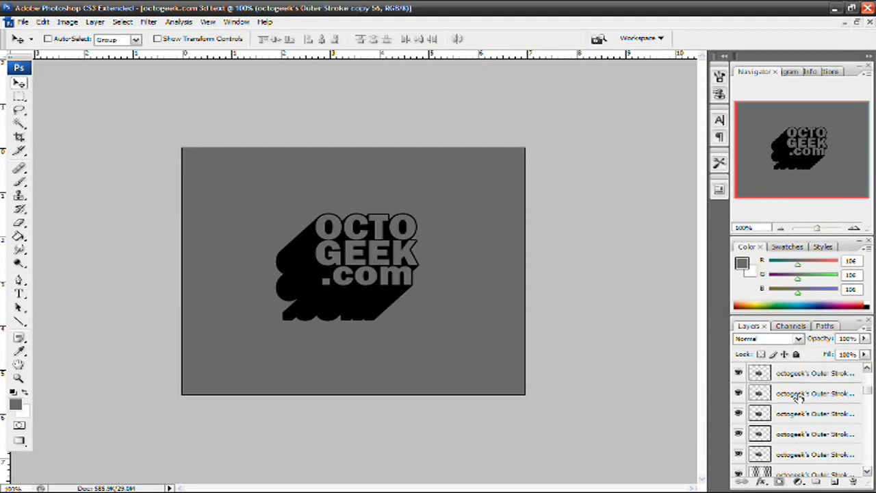
pyautogui.scroll(-4, 805, 391)
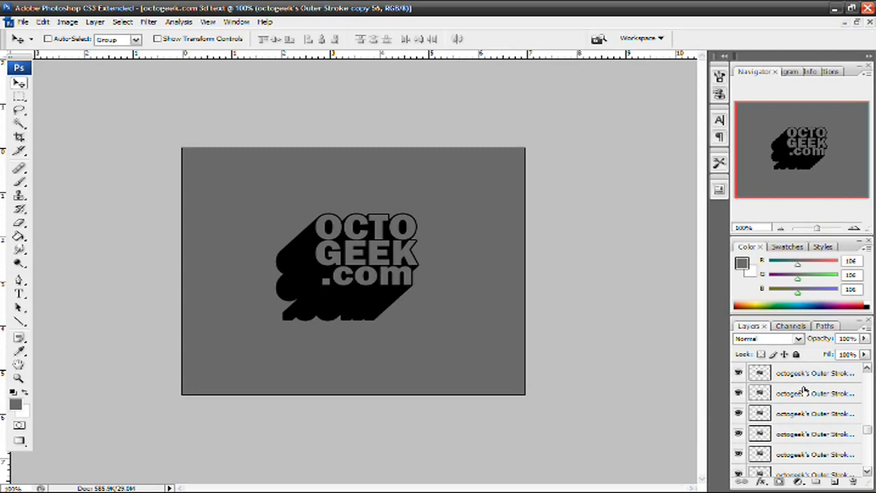
pyautogui.scroll(-2, 804, 389)
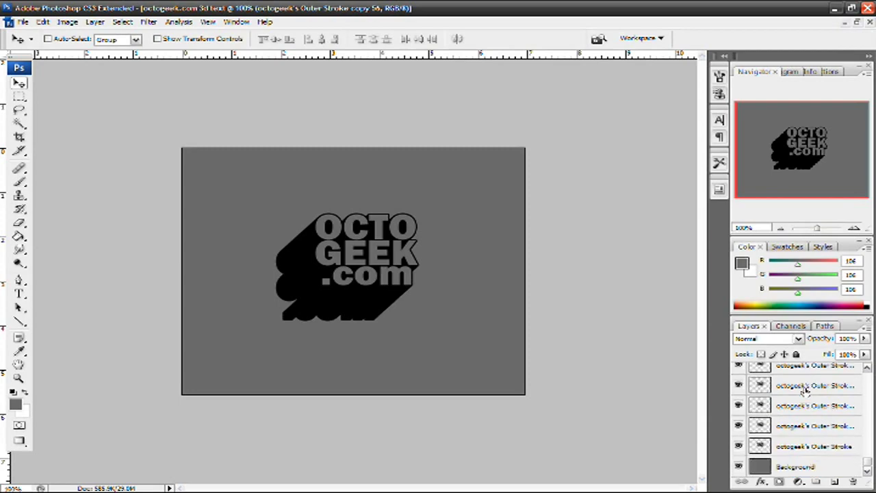
pyautogui.keyDown('shift'); pyautogui.click(806, 446); pyautogui.keyUp('shift')
pyautogui.rightClick(806, 444)
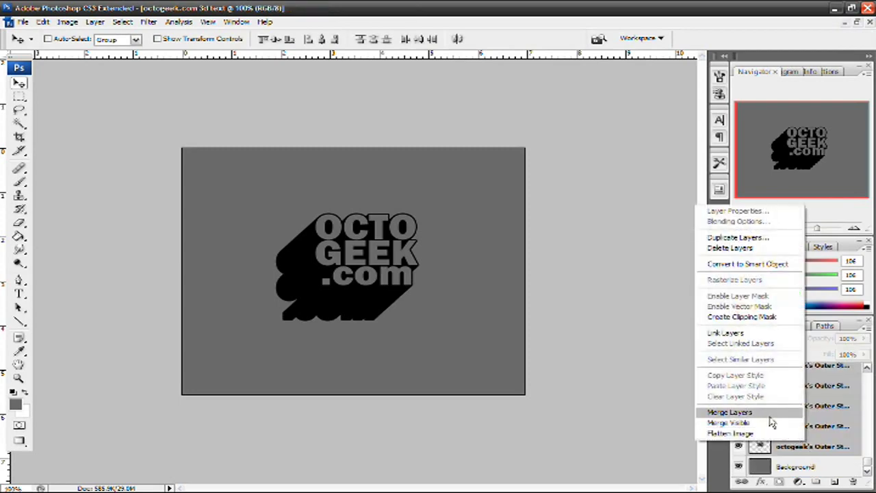
pyautogui.click(767, 413)
pyautogui.click(807, 420)
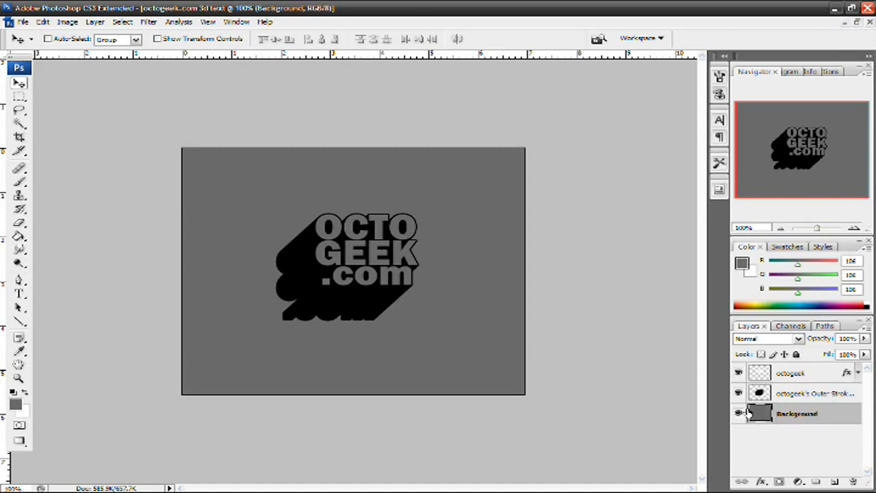
pyautogui.click(777, 395)
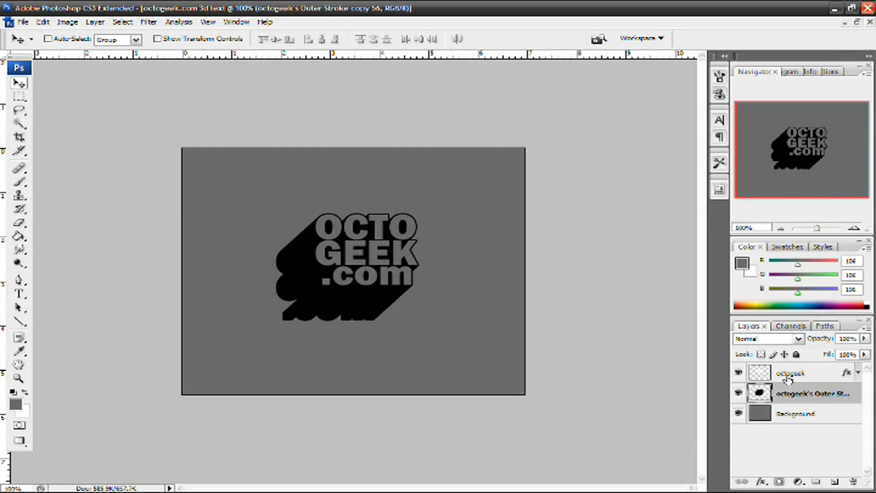
# Free-transform the octogeek and merged outer stroke layers together, enlarging them proportionally to roughly one and a half times their size.
pyautogui.click(789, 377)
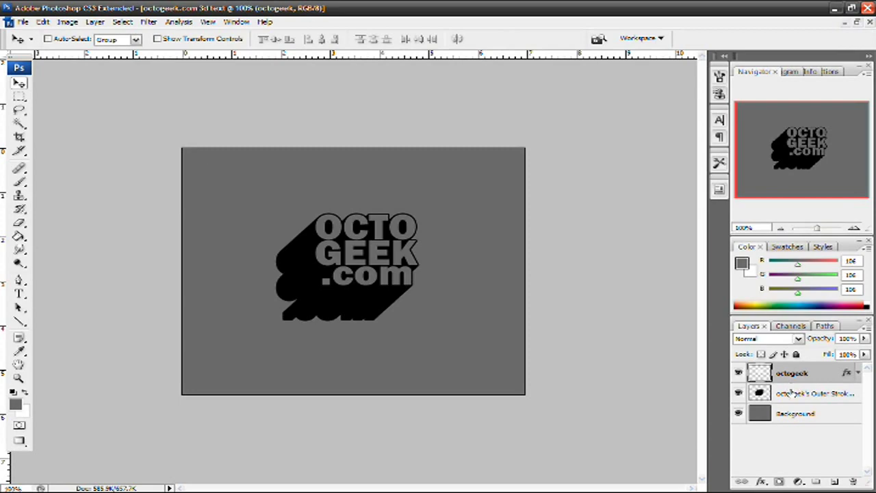
pyautogui.keyDown('shift'); pyautogui.click(791, 389); pyautogui.keyUp('shift')
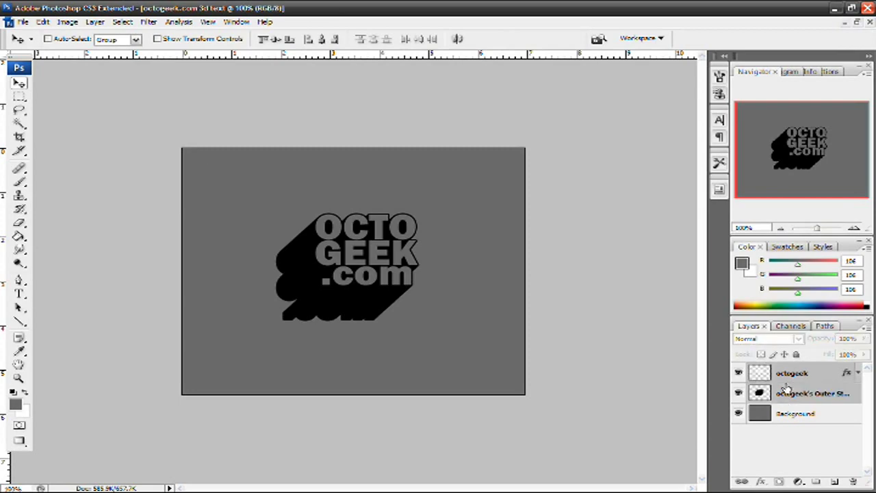
pyautogui.hotkey('ctrl', 't')
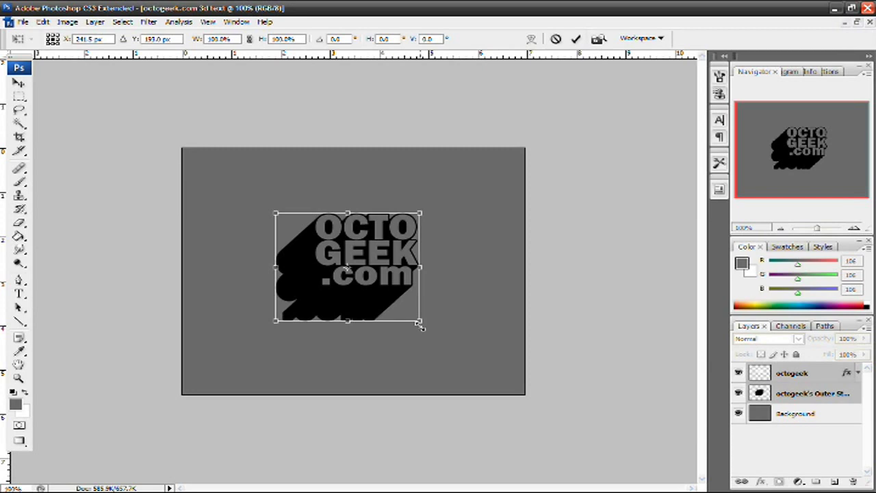
pyautogui.moveTo(421, 328); pyautogui.dragTo(483, 384)
pyautogui.press('Return')
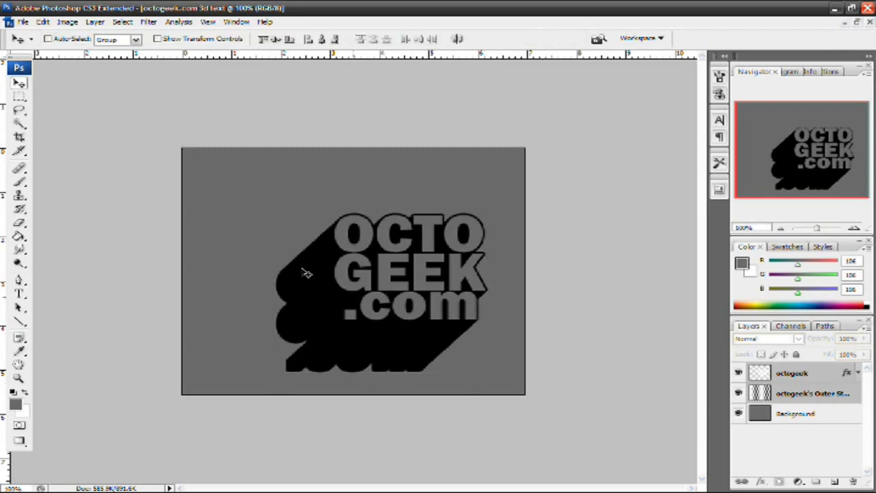
# Move the enlarged text and its black extrusion together up and left to centre them on the canvas.
pyautogui.moveTo(307, 273); pyautogui.dragTo(290, 254)
pyautogui.moveTo(368, 259); pyautogui.dragTo(362, 257)
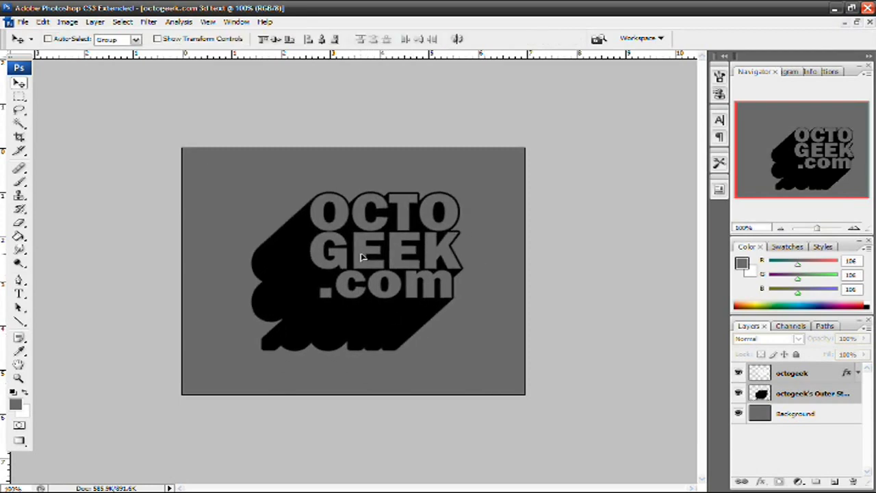
pyautogui.moveTo(362, 256); pyautogui.dragTo(359, 257)
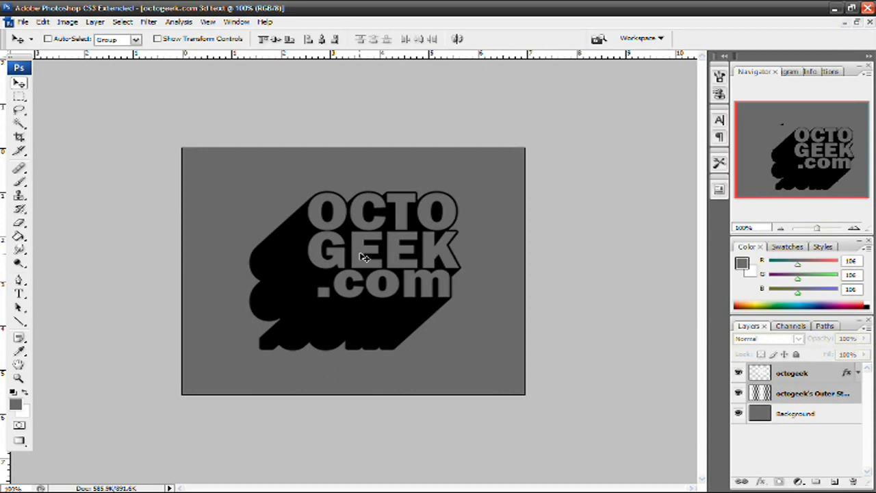
# Inspect the black extrusion on its own by temporarily hiding the octogeek layer, with the Background layer left selected.
pyautogui.click(825, 413)
pyautogui.click(808, 378)
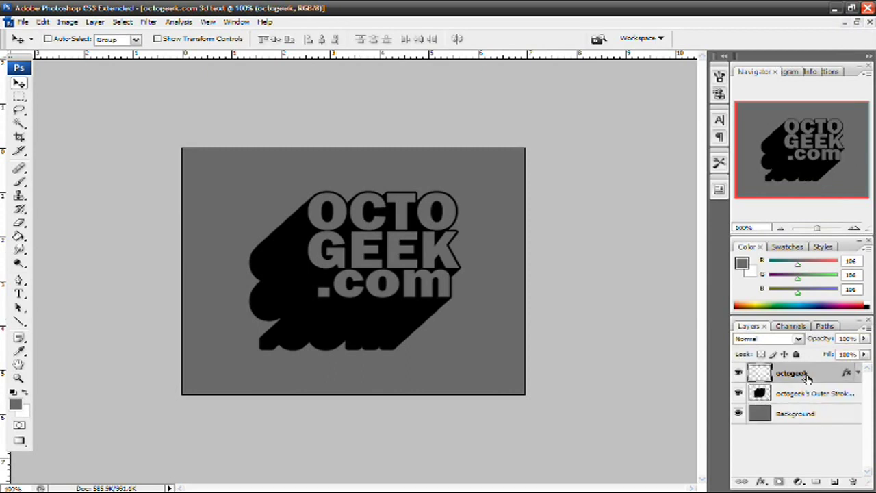
pyautogui.click(815, 413)
pyautogui.click(739, 374)
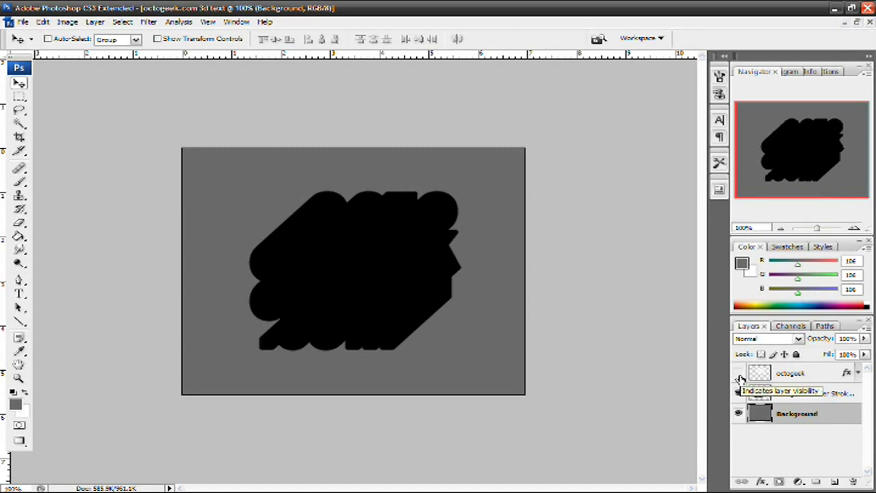
pyautogui.click(740, 375)
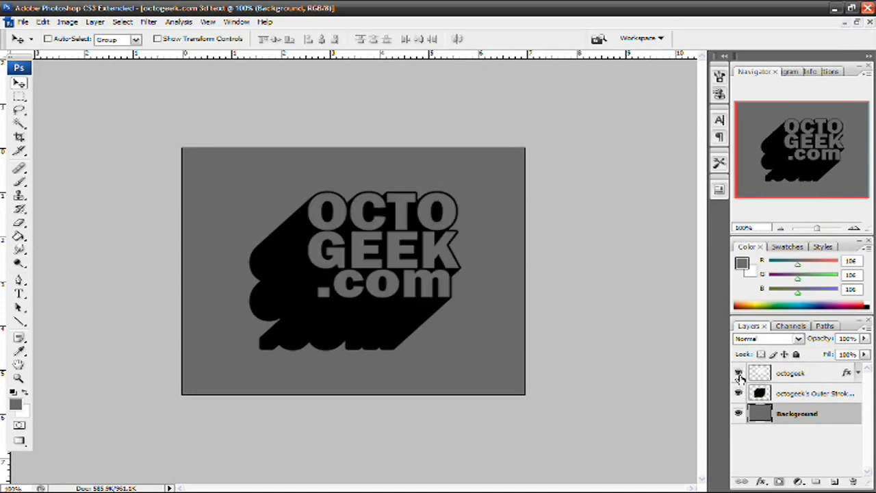